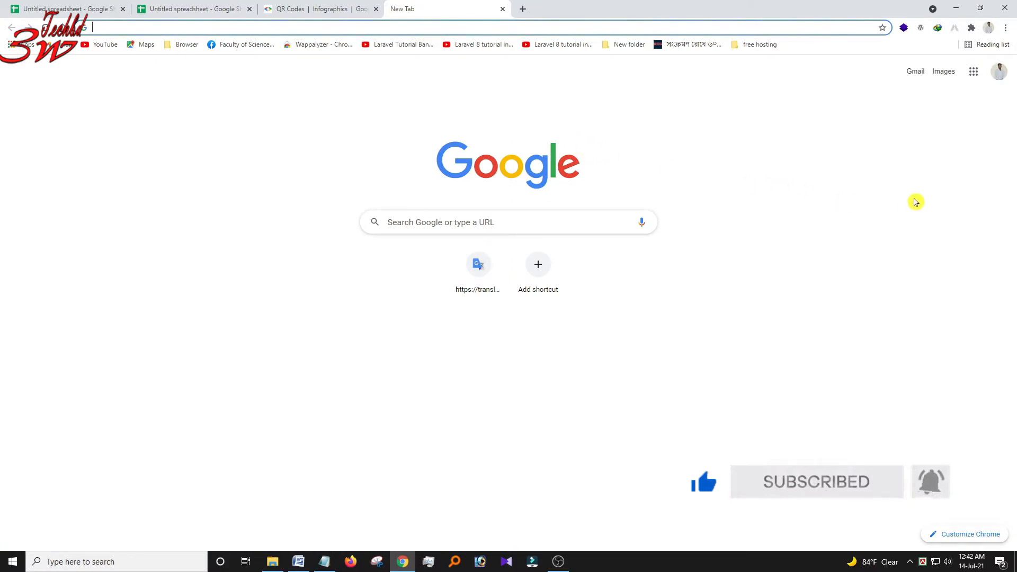
# Step: Open Google Sheets from the Google apps and create a blank spreadsheet
pyautogui.click(974, 72)
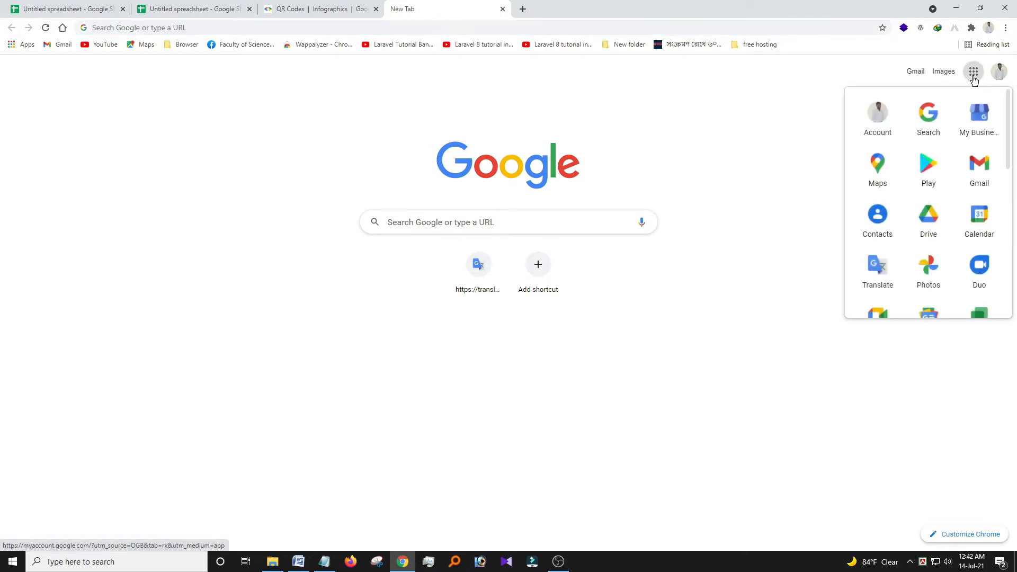
pyautogui.scroll(-2, 954, 251)
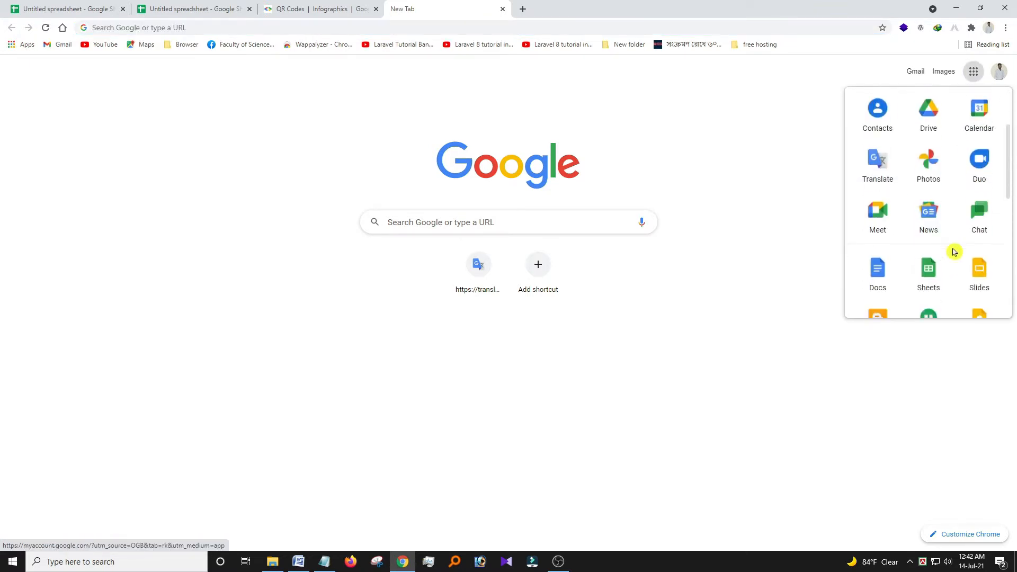
pyautogui.scroll(-3, 953, 251)
pyautogui.scroll(2, 933, 138)
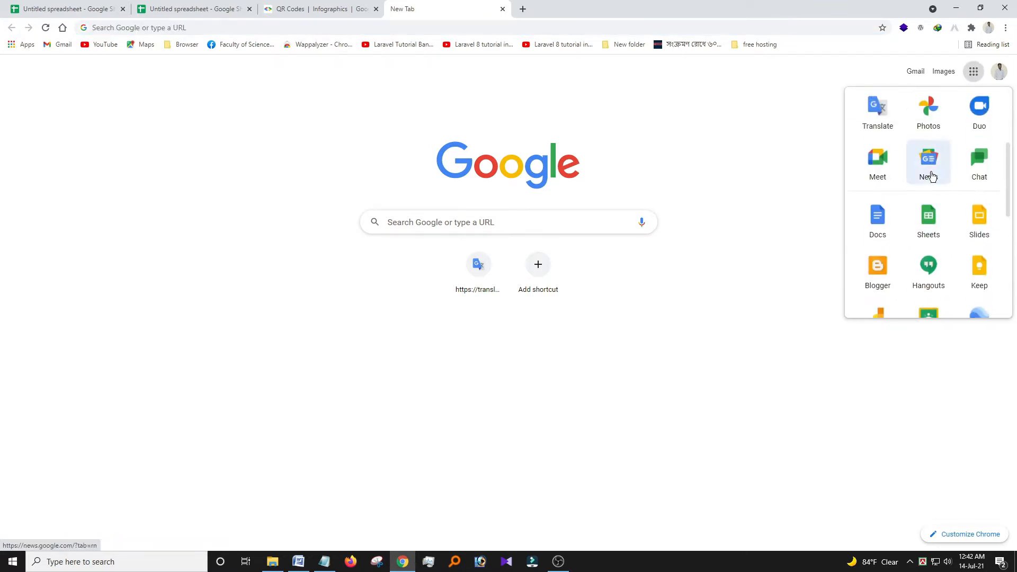
pyautogui.click(933, 223)
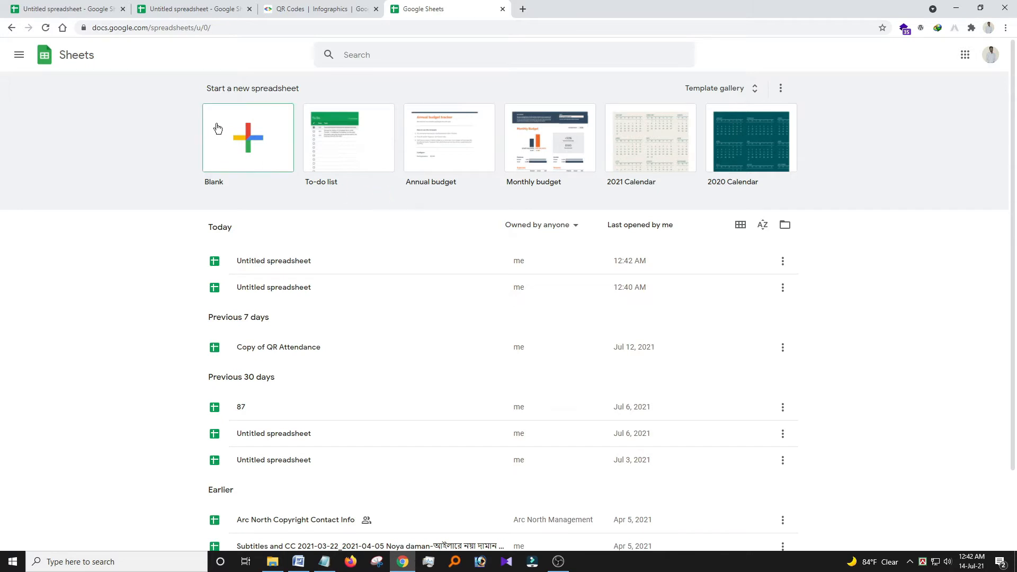
pyautogui.click(257, 140)
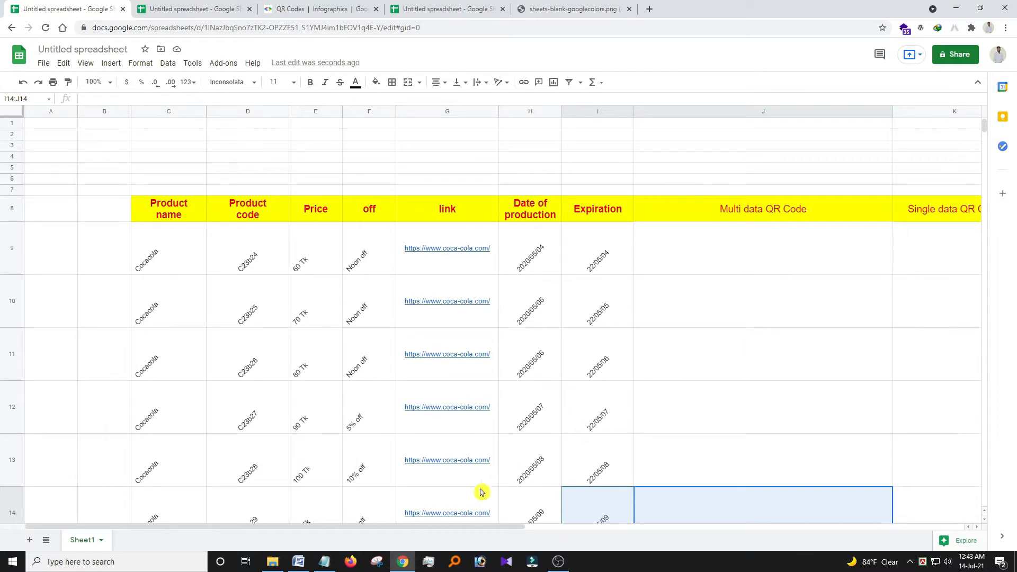
# Step: Review the product table's headings in the first spreadsheet, from Product name through Expiration
pyautogui.moveTo(318, 519); pyautogui.dragTo(350, 520)
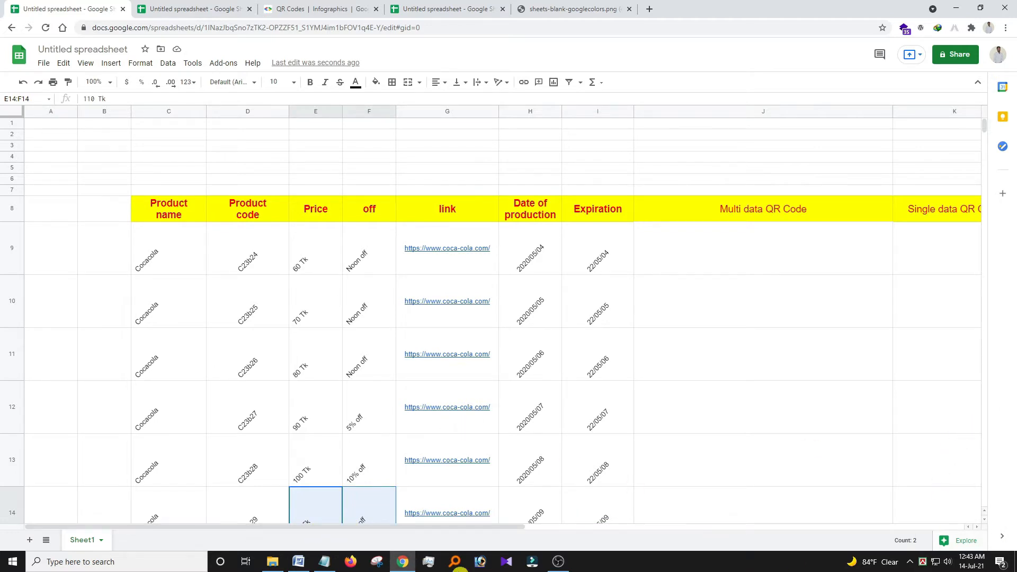
pyautogui.moveTo(436, 527); pyautogui.dragTo(480, 536)
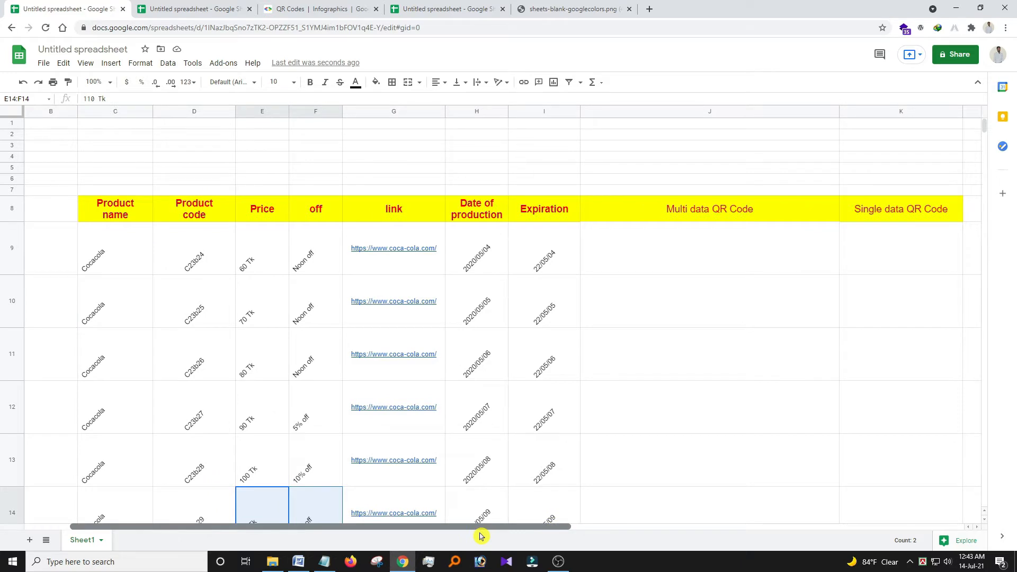
pyautogui.click(113, 211)
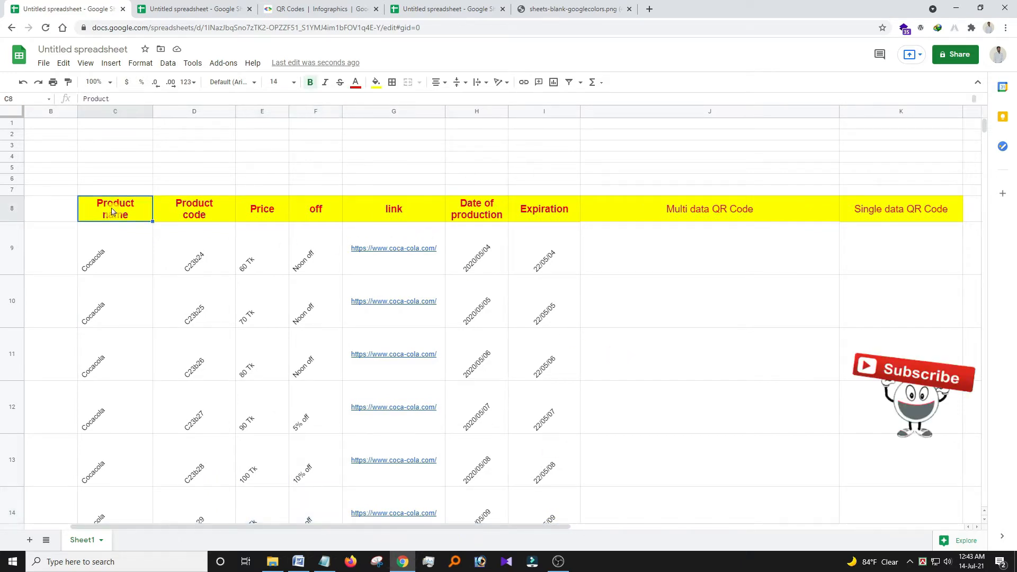
pyautogui.click(186, 209)
pyautogui.click(253, 216)
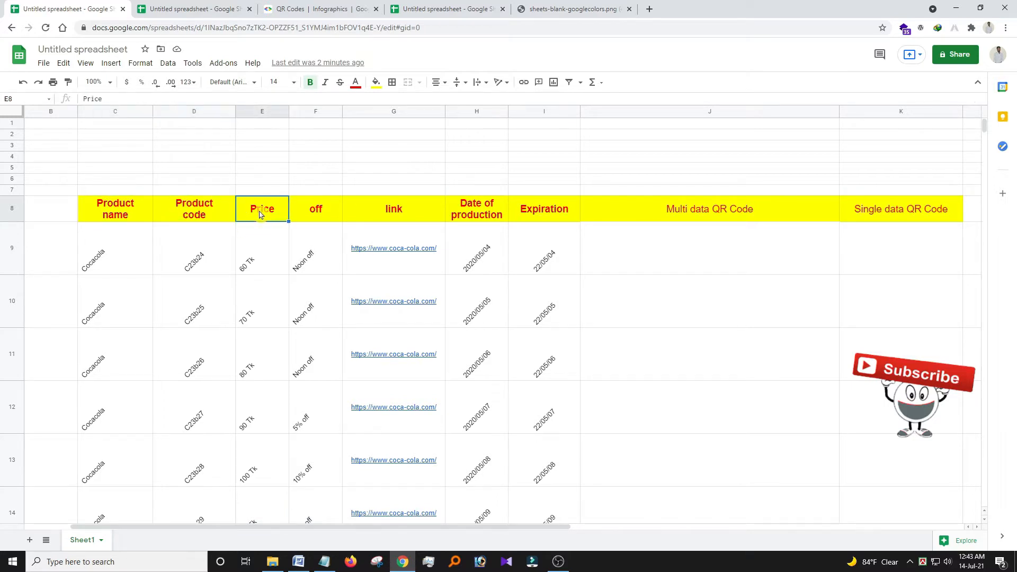
pyautogui.click(315, 211)
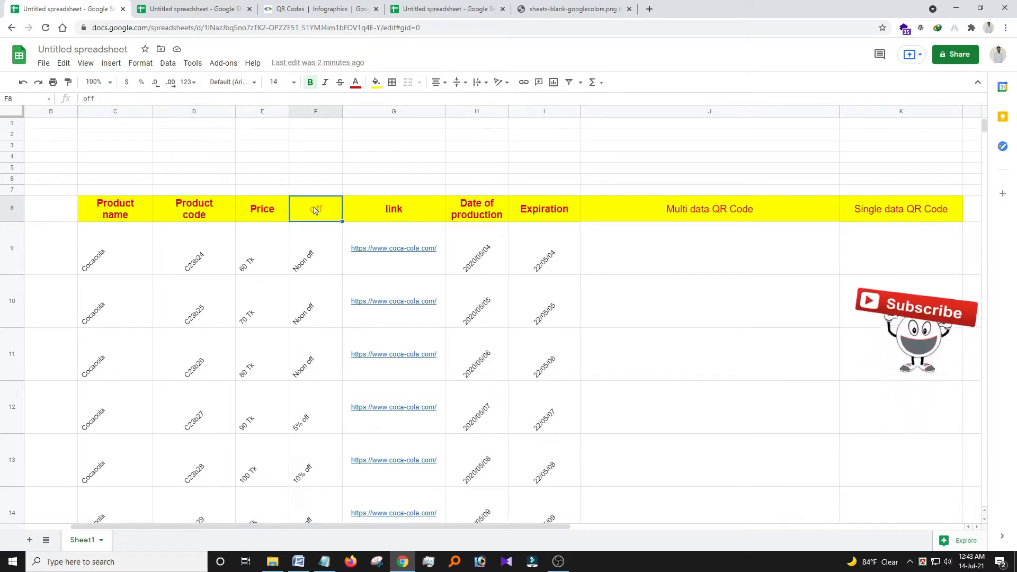
pyautogui.click(399, 211)
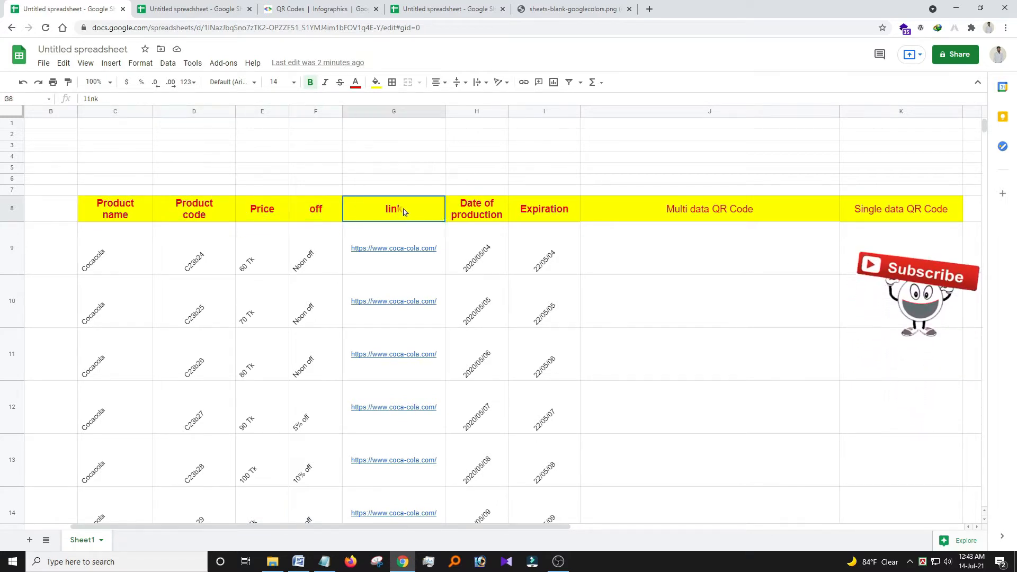
pyautogui.click(470, 212)
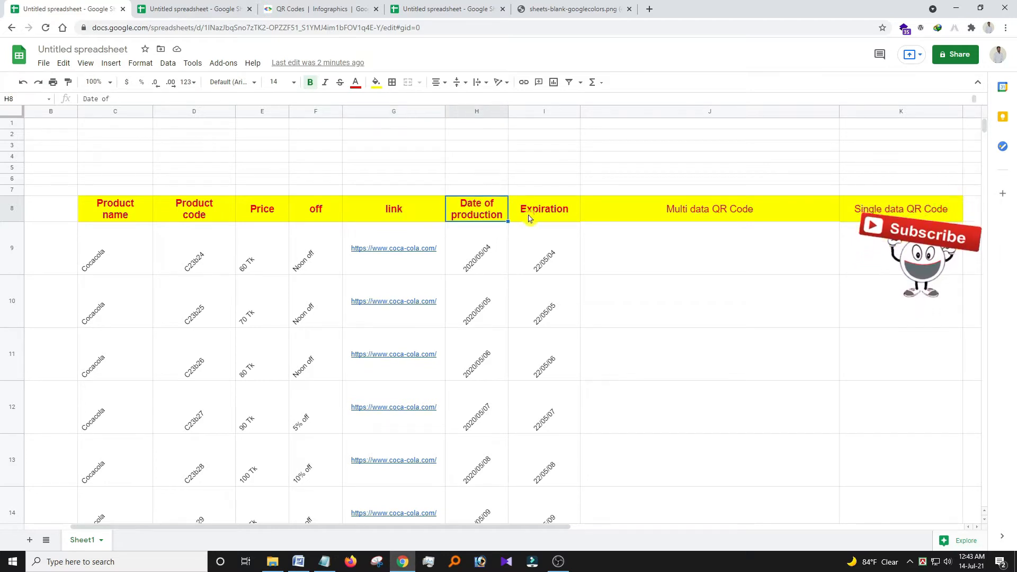
pyautogui.click(555, 215)
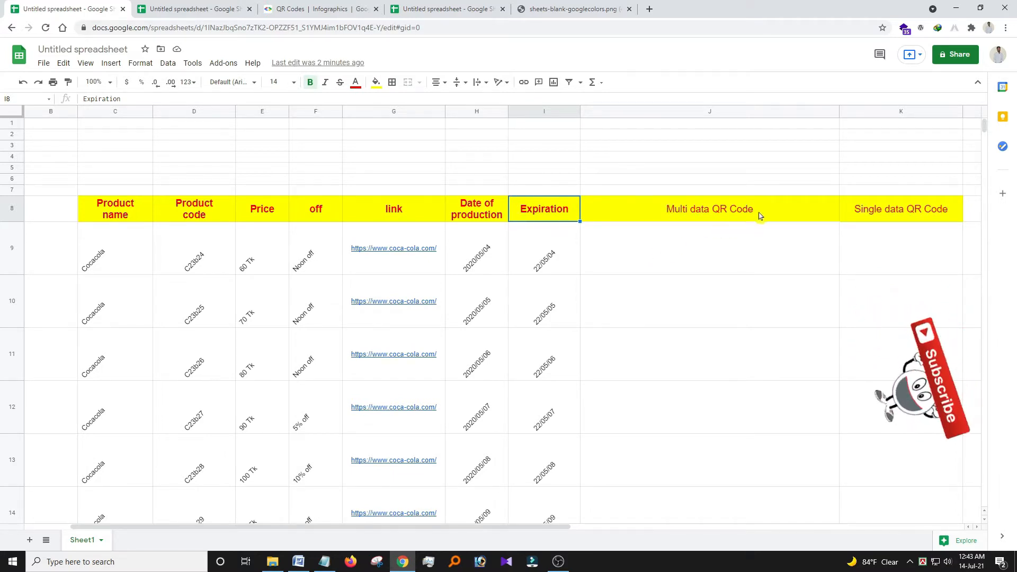
# Step: Examine the first cells of the Multi data and Single data QR Code columns and the link in G9
pyautogui.click(710, 242)
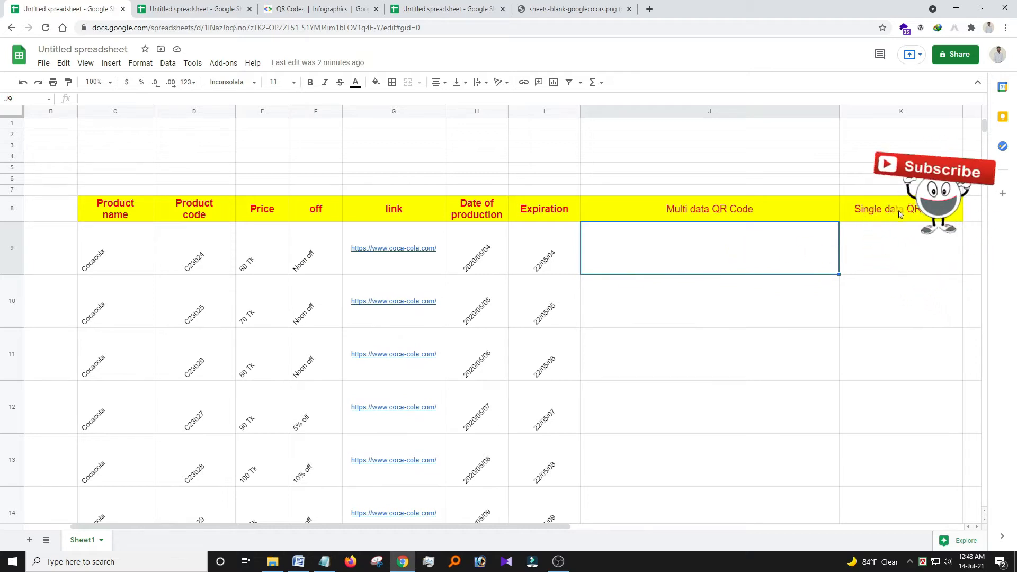
pyautogui.click(875, 250)
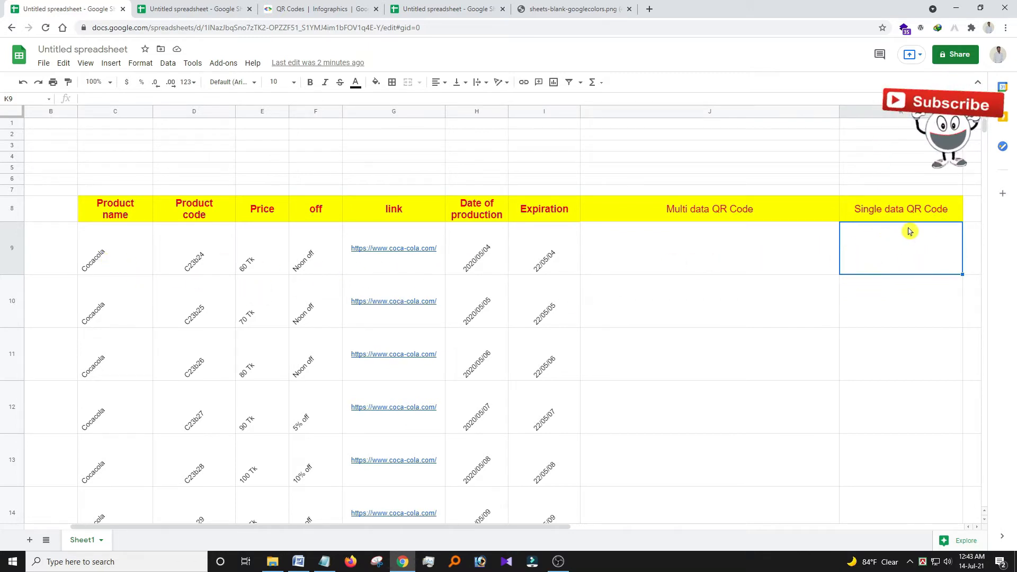
pyautogui.click(384, 254)
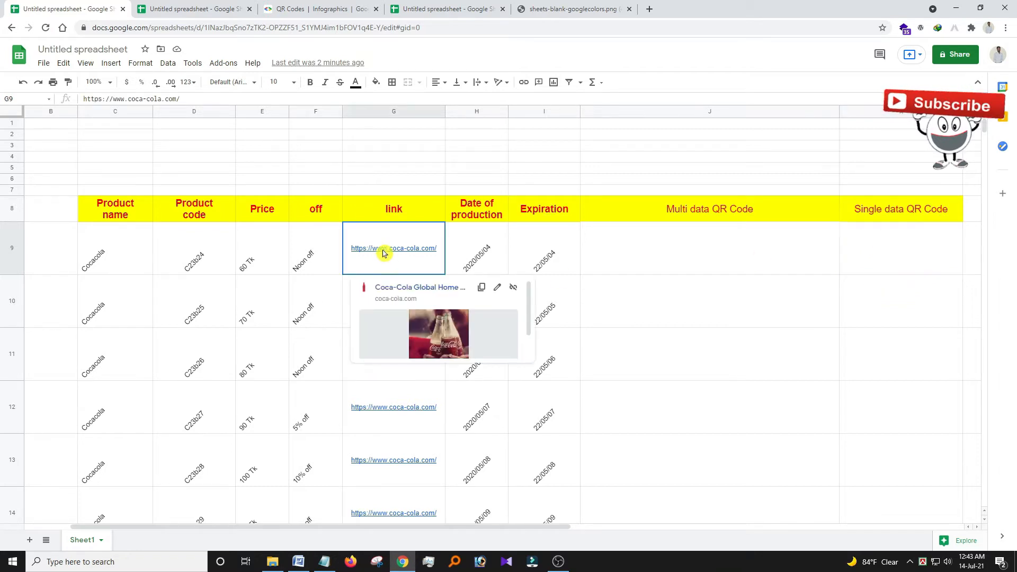
pyautogui.click(918, 249)
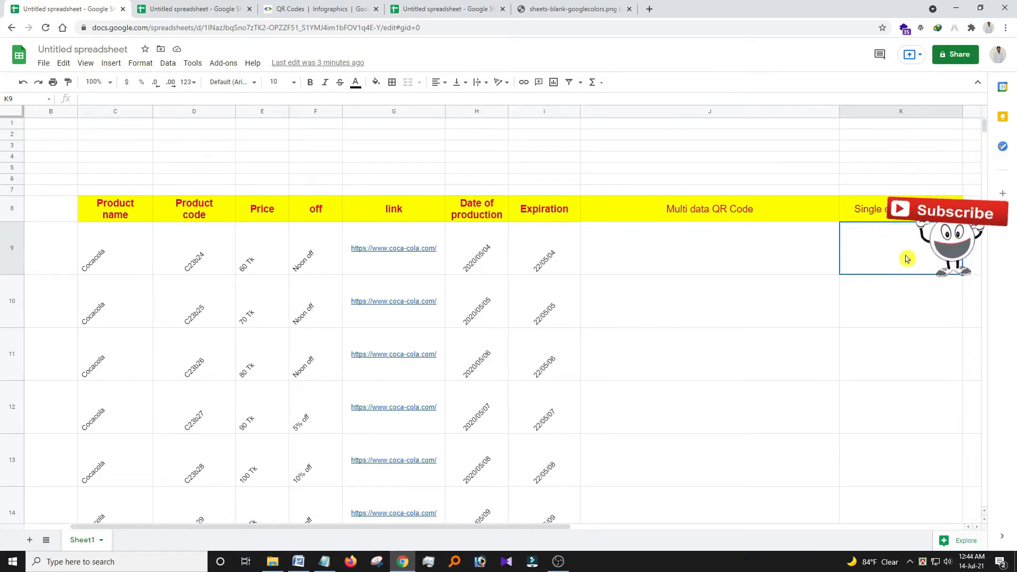
# Step: Search Google for "google qr api" in a new tab and open the Google Developers QR Codes page
pyautogui.click(650, 9)
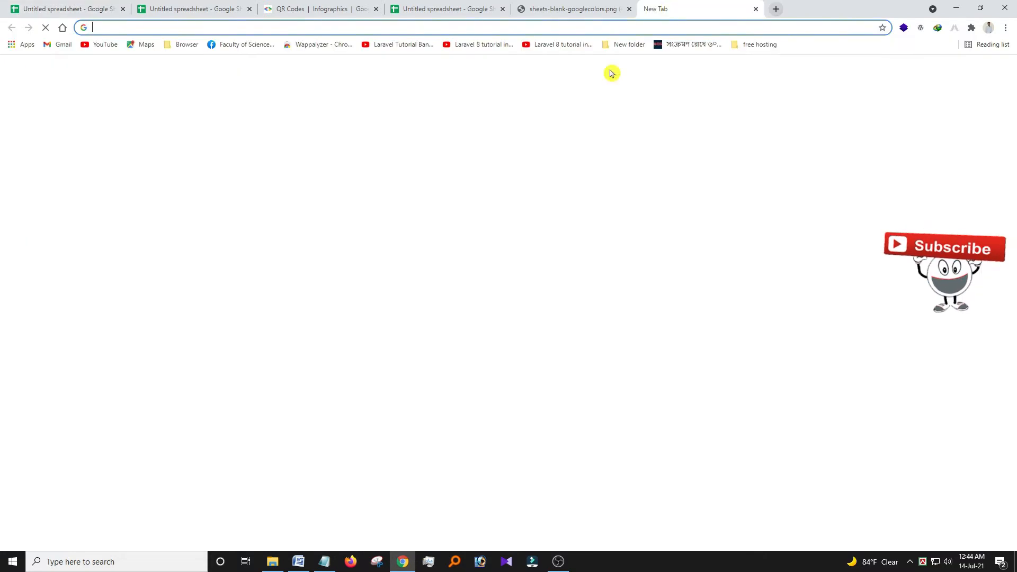
pyautogui.click(471, 223)
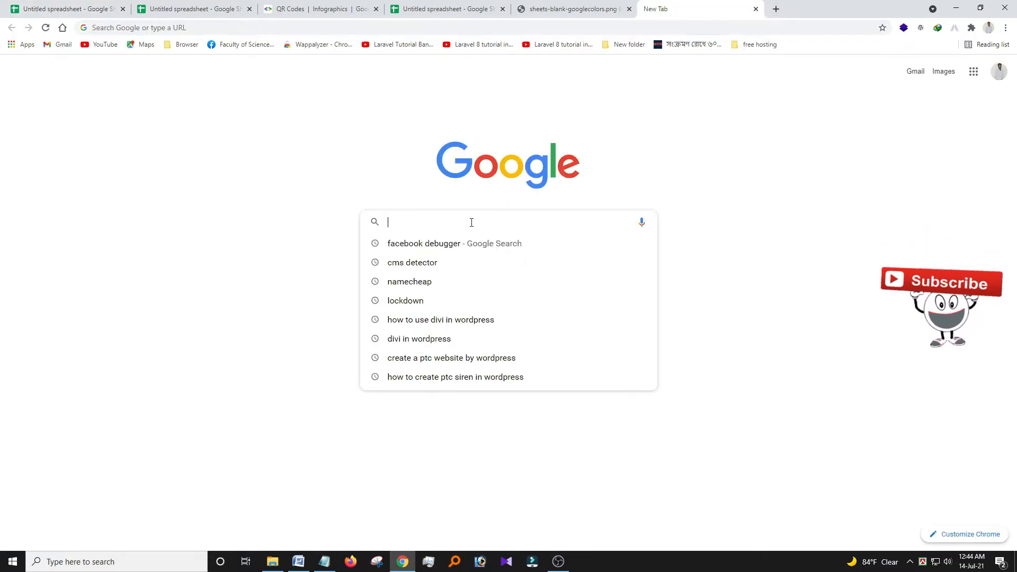
pyautogui.write('Googl')
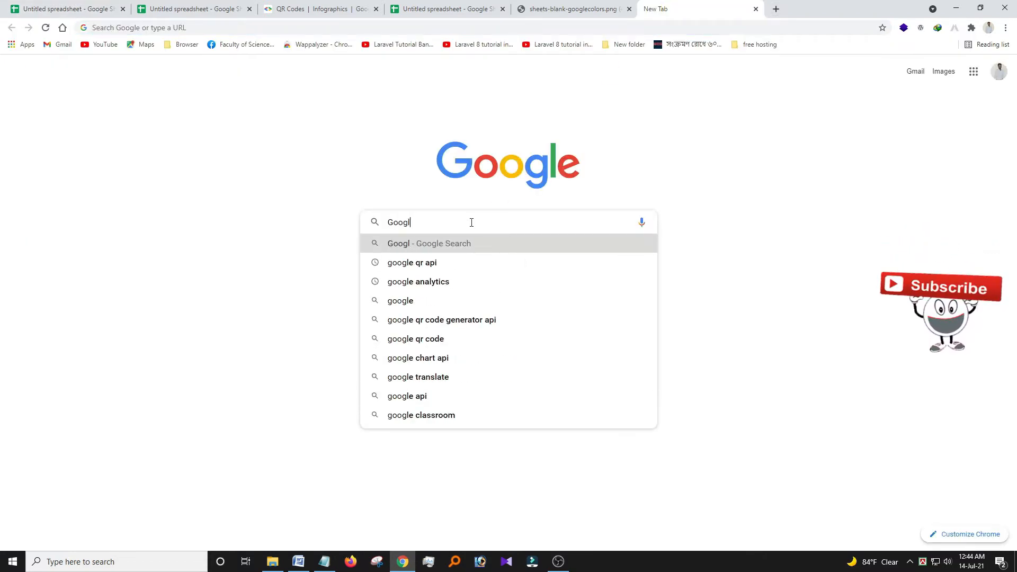
pyautogui.write('e')
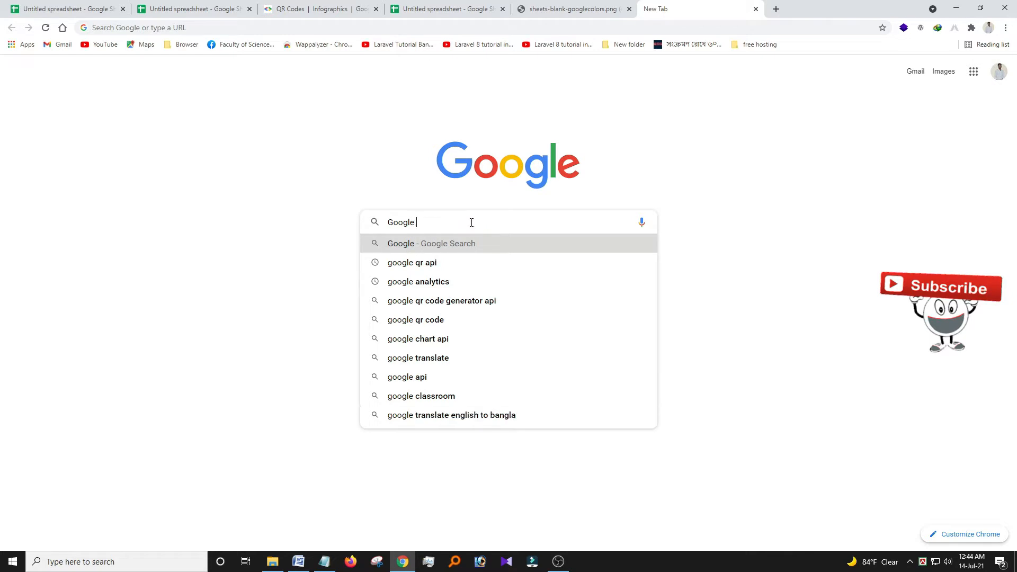
pyautogui.write(' qr')
pyautogui.press('Down')
pyautogui.press('Return')
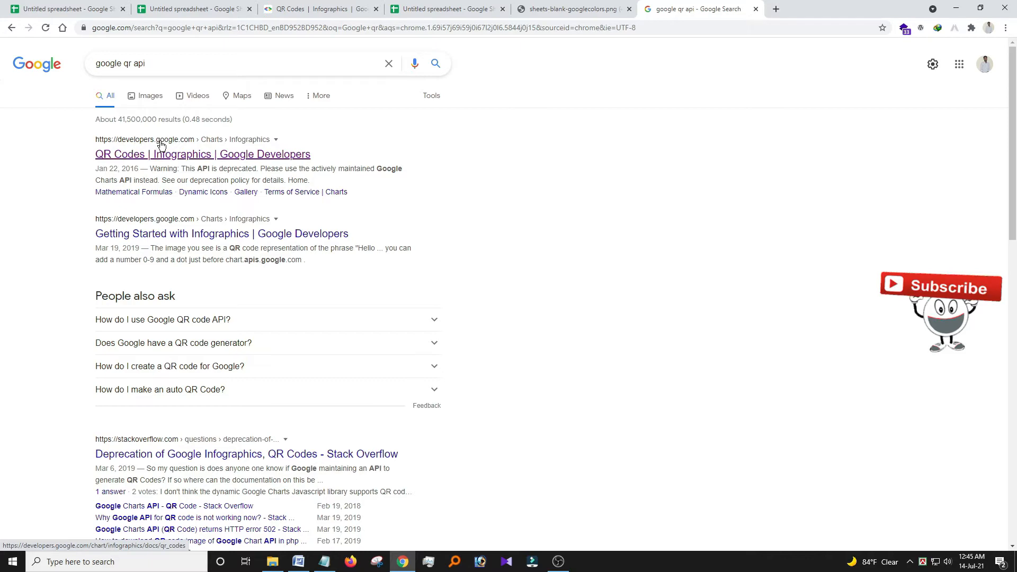
pyautogui.click(186, 156)
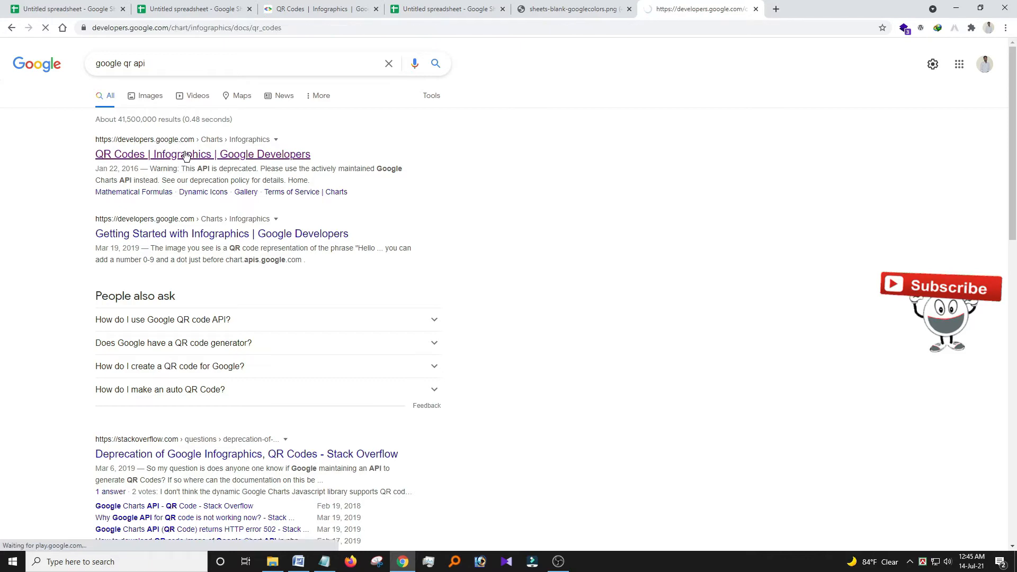
# Step: Examine the QR Codes syntax section, including the root URL and the cht, chs and chl parameters
pyautogui.scroll(-2, 339, 232)
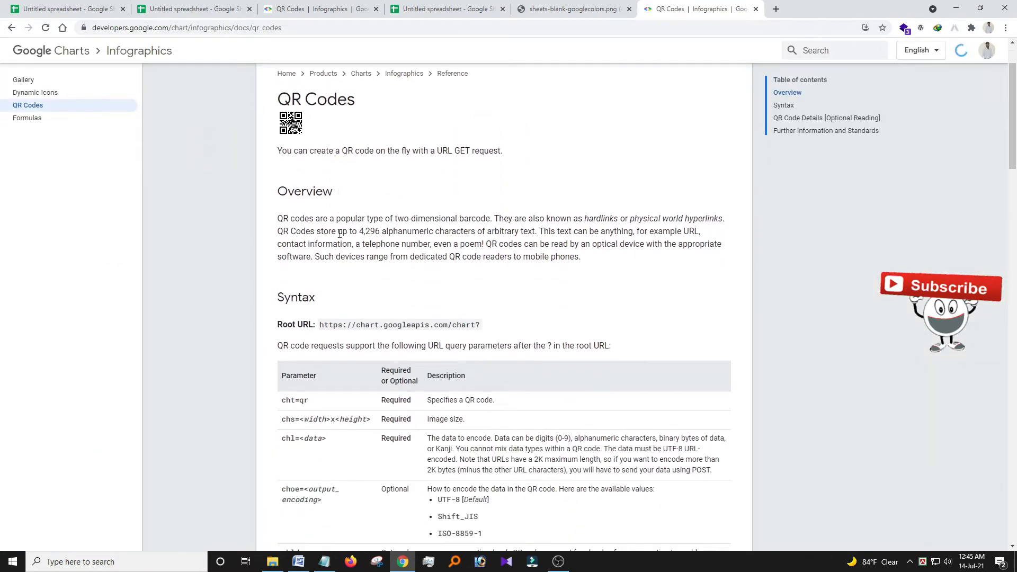
pyautogui.moveTo(473, 300); pyautogui.dragTo(346, 300)
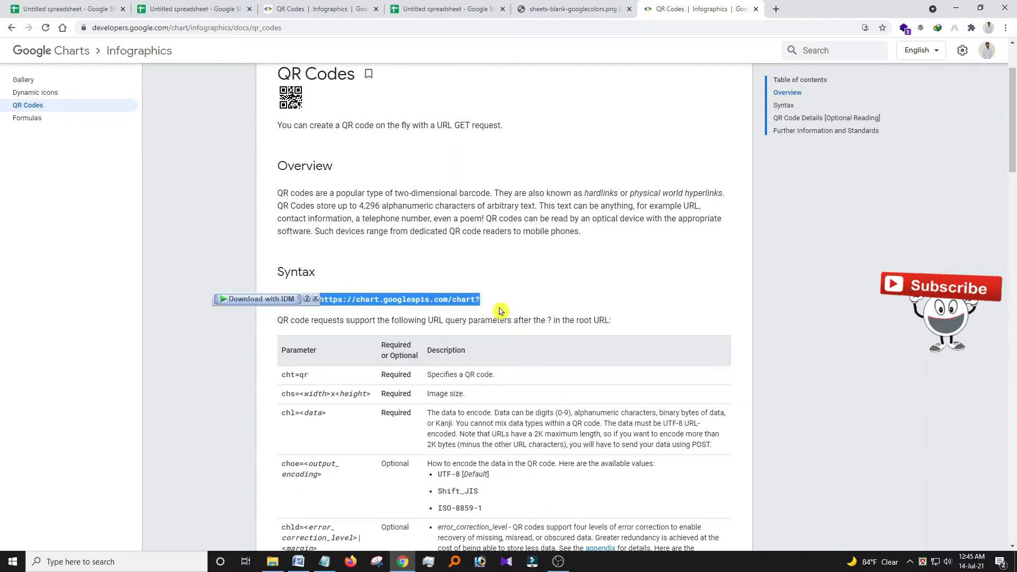
pyautogui.click(404, 296)
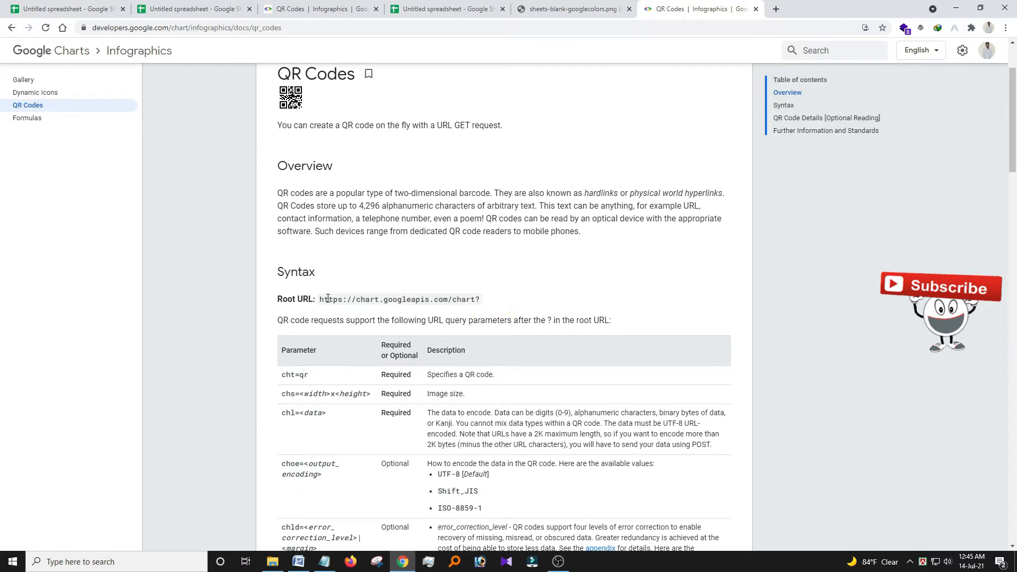
pyautogui.moveTo(322, 299); pyautogui.dragTo(482, 299)
pyautogui.click(485, 300)
pyautogui.scroll(-2, 325, 356)
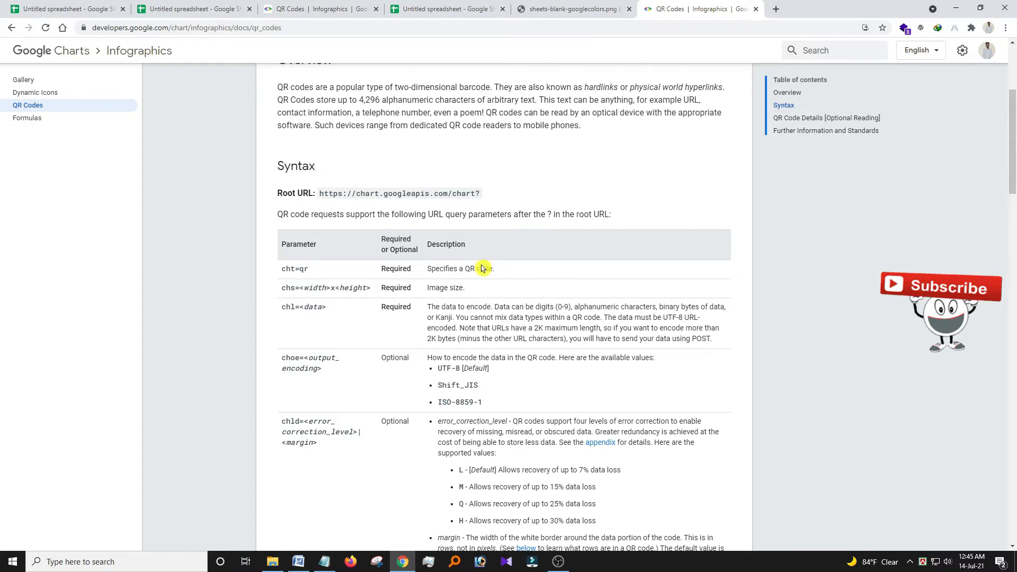
pyautogui.moveTo(282, 269); pyautogui.dragTo(358, 289)
pyautogui.click(285, 309)
pyautogui.moveTo(285, 310); pyautogui.dragTo(338, 311)
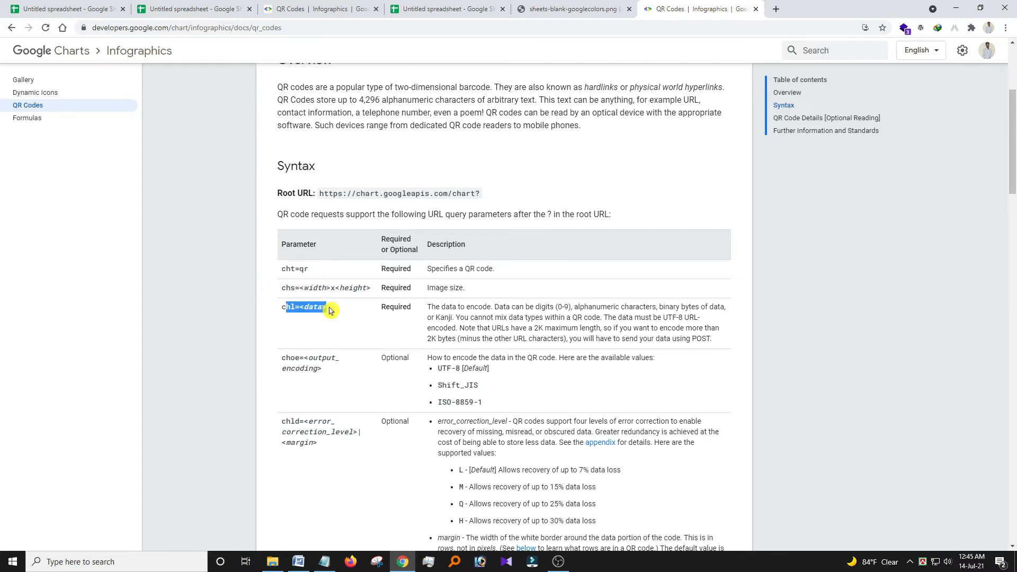
pyautogui.scroll(-6, 373, 317)
pyautogui.scroll(8, 445, 314)
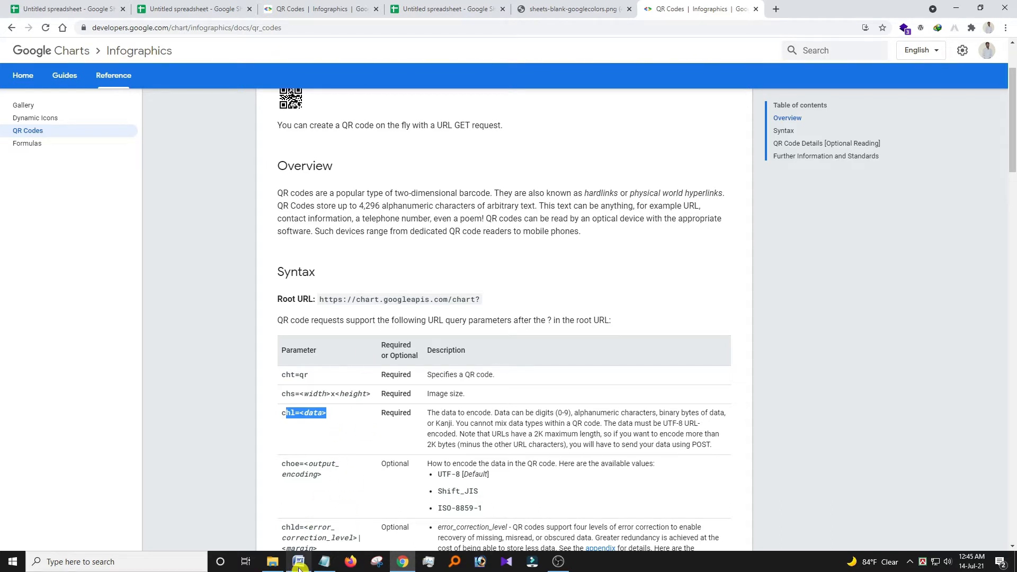
# Step: Switch to Notepad and copy the first image formula, the one ending in "&colum)", without its leading equals sign
pyautogui.click(326, 562)
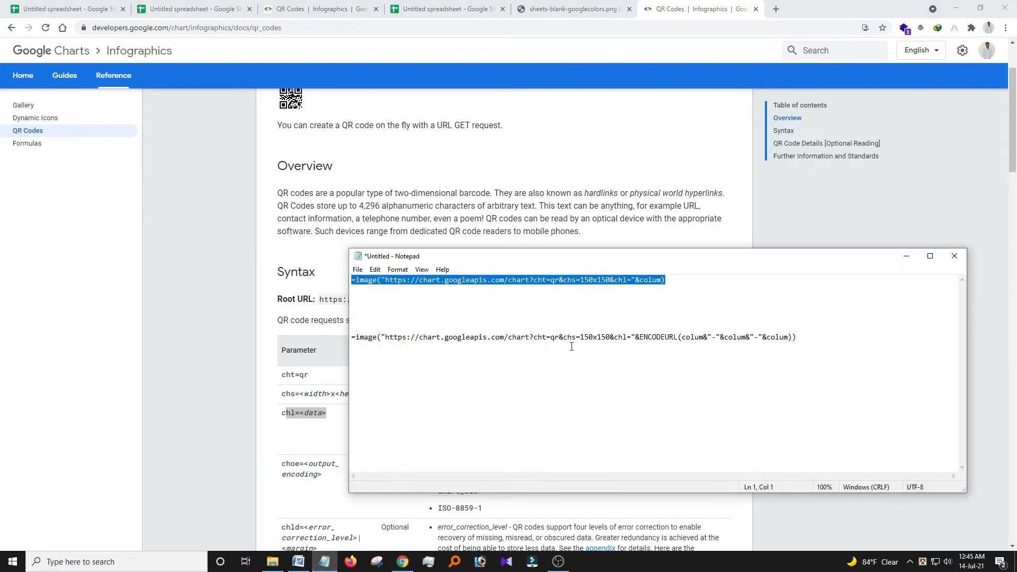
pyautogui.click(654, 302)
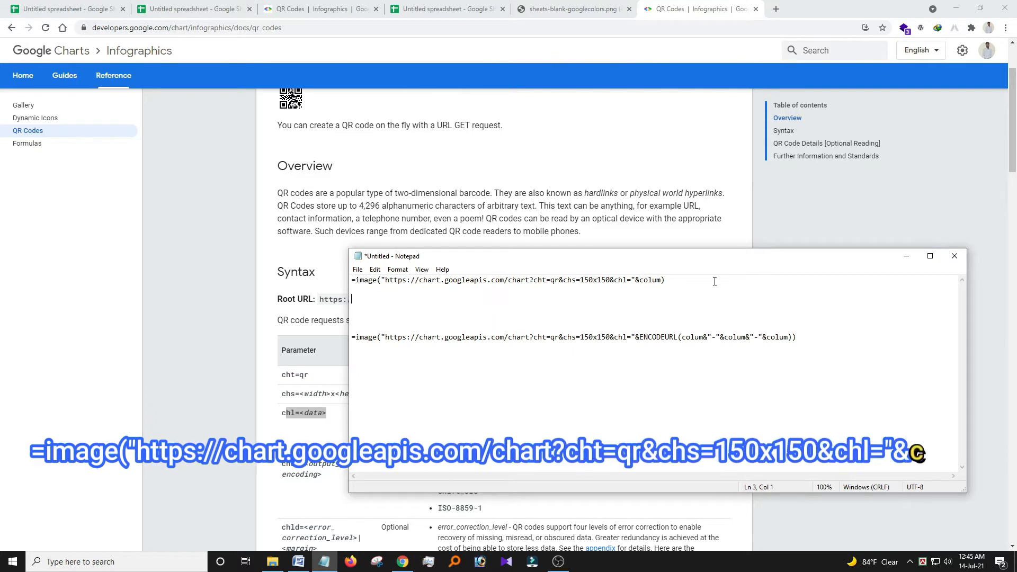
pyautogui.moveTo(676, 280); pyautogui.dragTo(357, 283)
pyautogui.hotkey('ctrl', 'c')
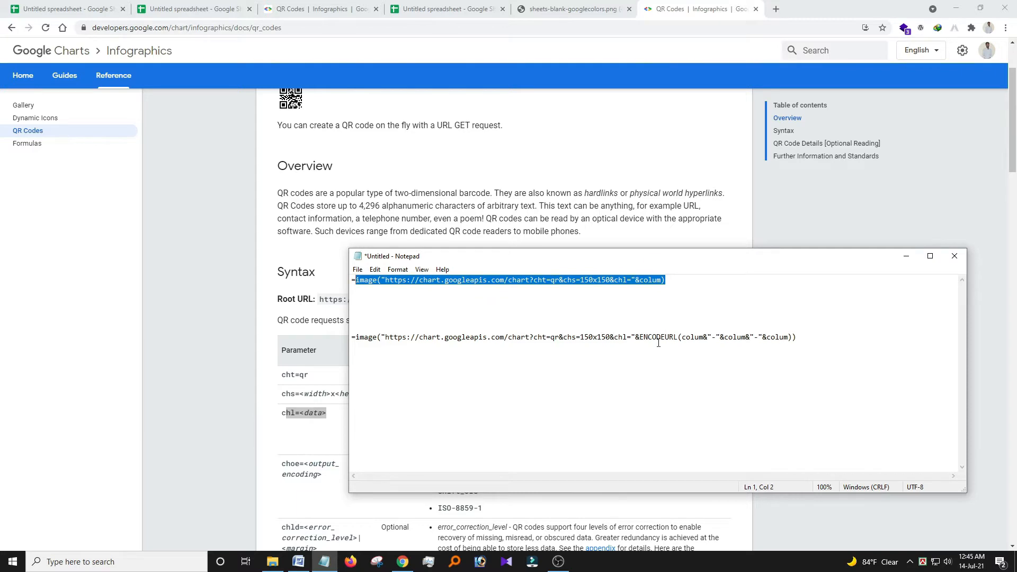
# Step: Switch to the product spreadsheet and paste the copied image formula into K9 after an equals sign
pyautogui.click(149, 5)
pyautogui.click(118, 7)
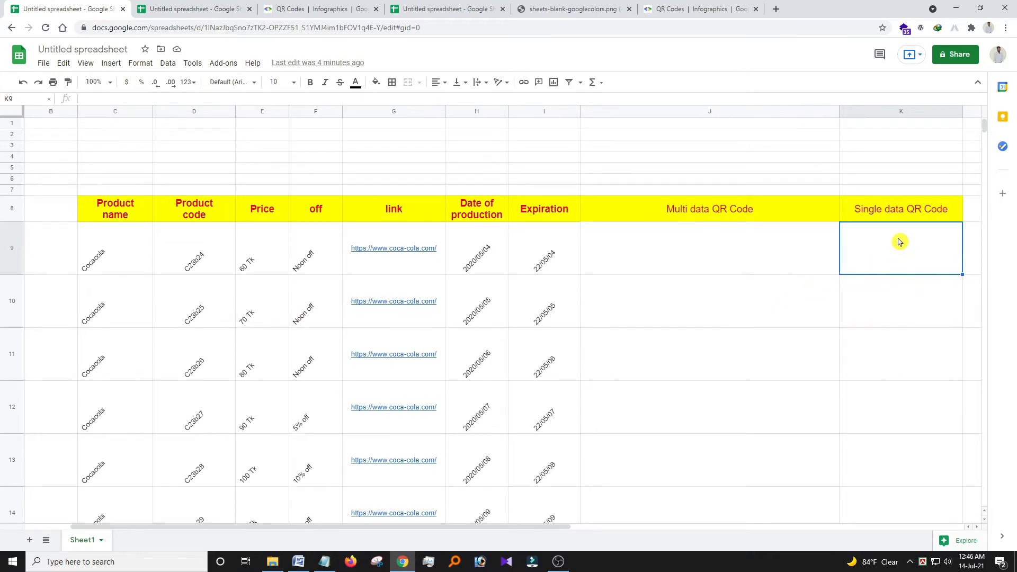
pyautogui.write('=')
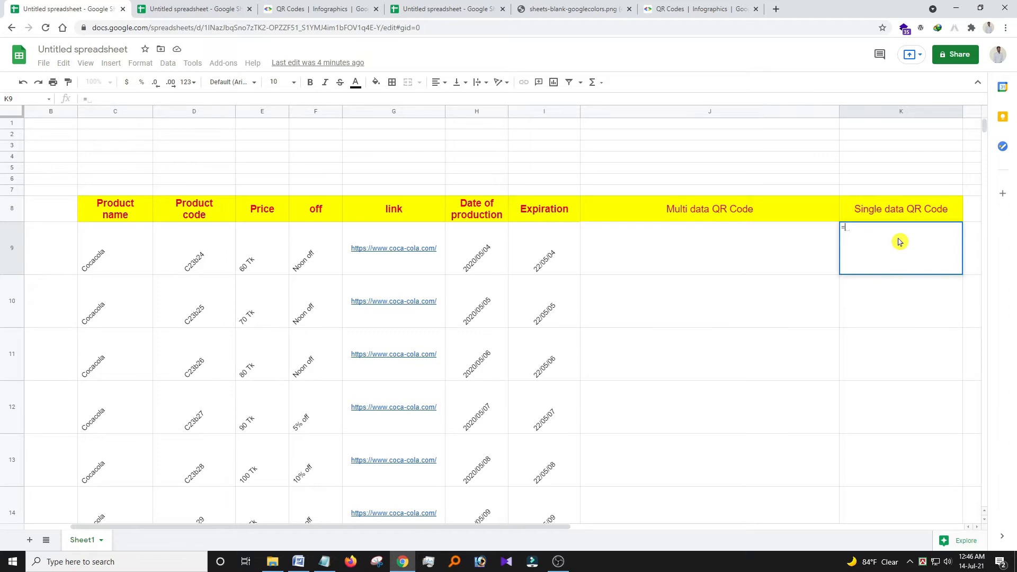
pyautogui.hotkey('ctrl', 'v')
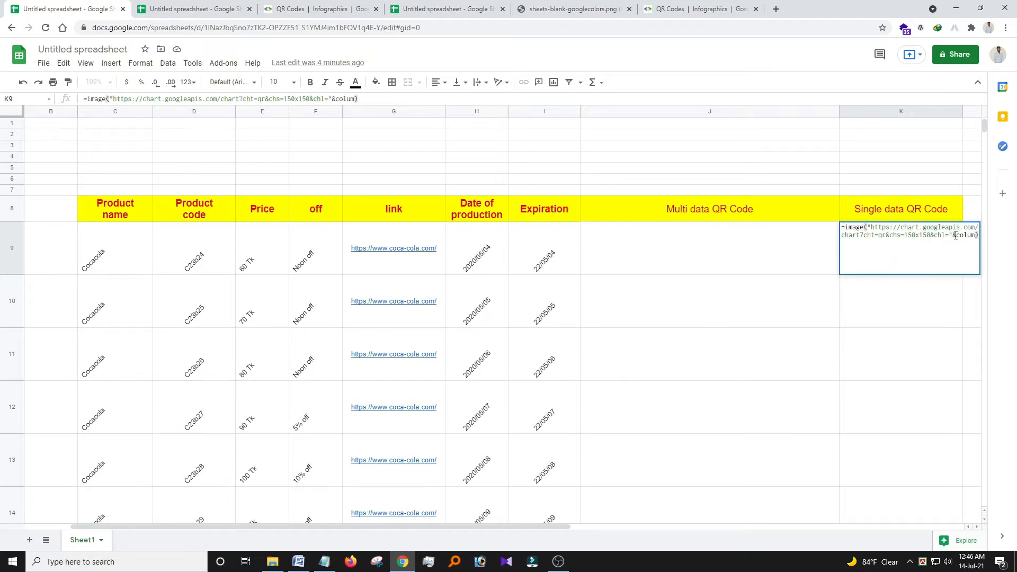
pyautogui.moveTo(956, 235); pyautogui.dragTo(829, 228)
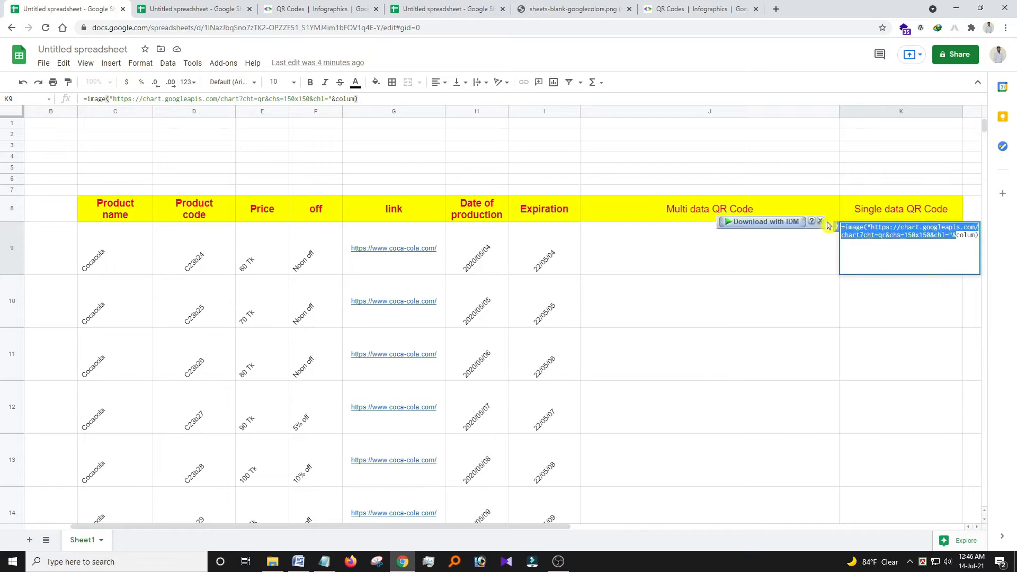
pyautogui.click(972, 235)
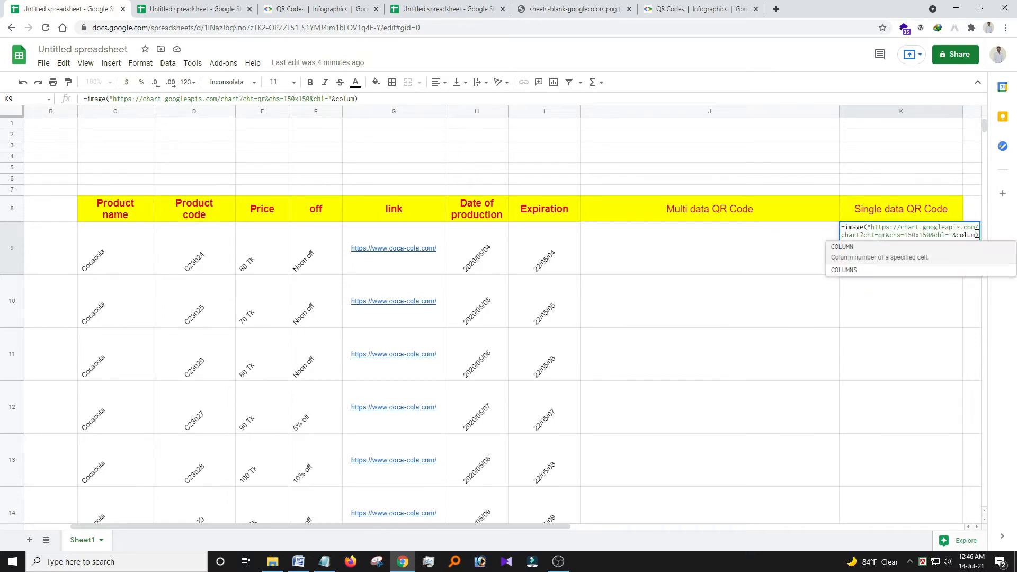
# Step: Replace the "colum" placeholder in K9's formula with a reference to G9 and commit the formula
pyautogui.moveTo(976, 234); pyautogui.dragTo(955, 235)
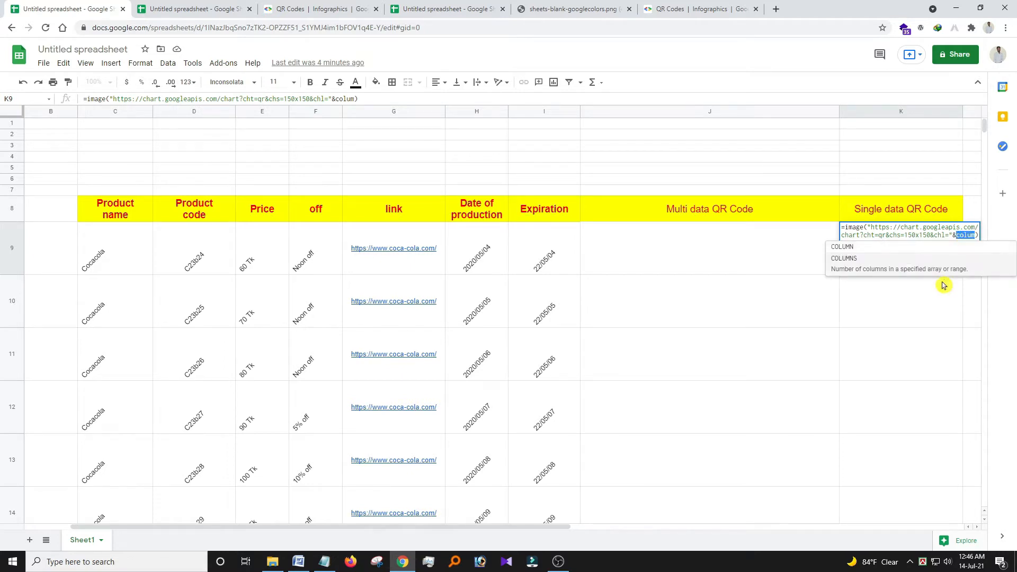
pyautogui.press('BackSpace')
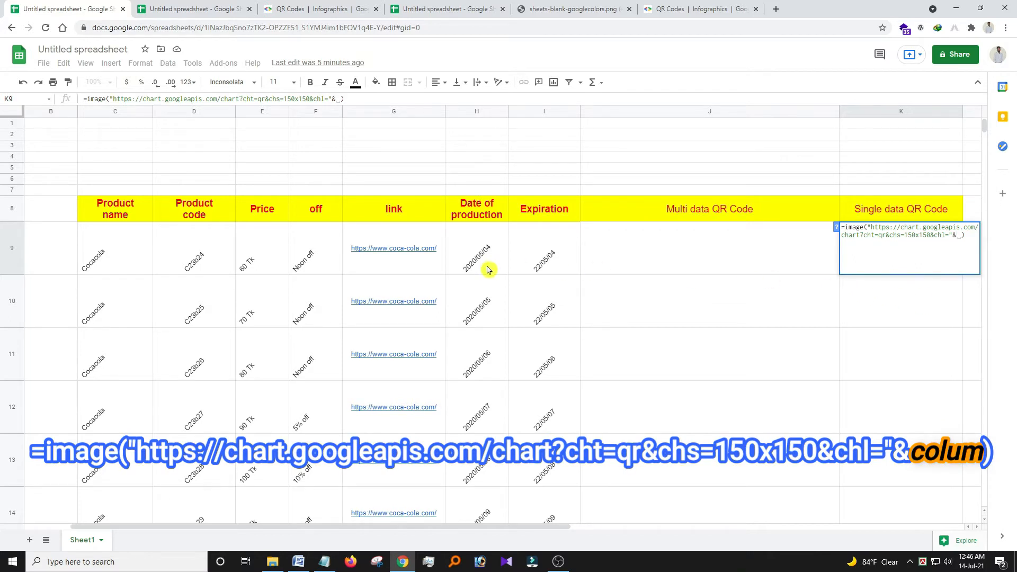
pyautogui.click(385, 265)
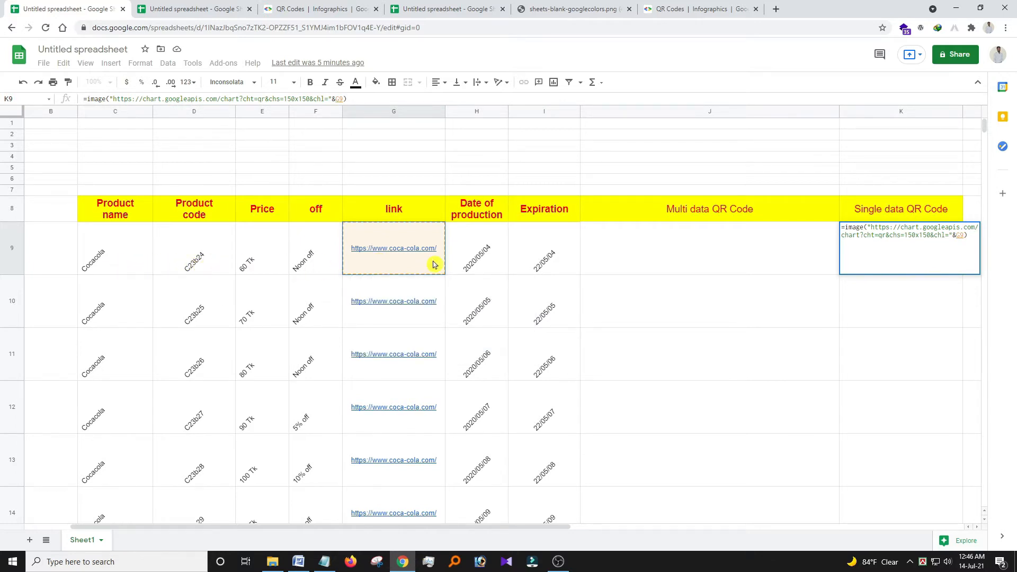
pyautogui.moveTo(433, 263)
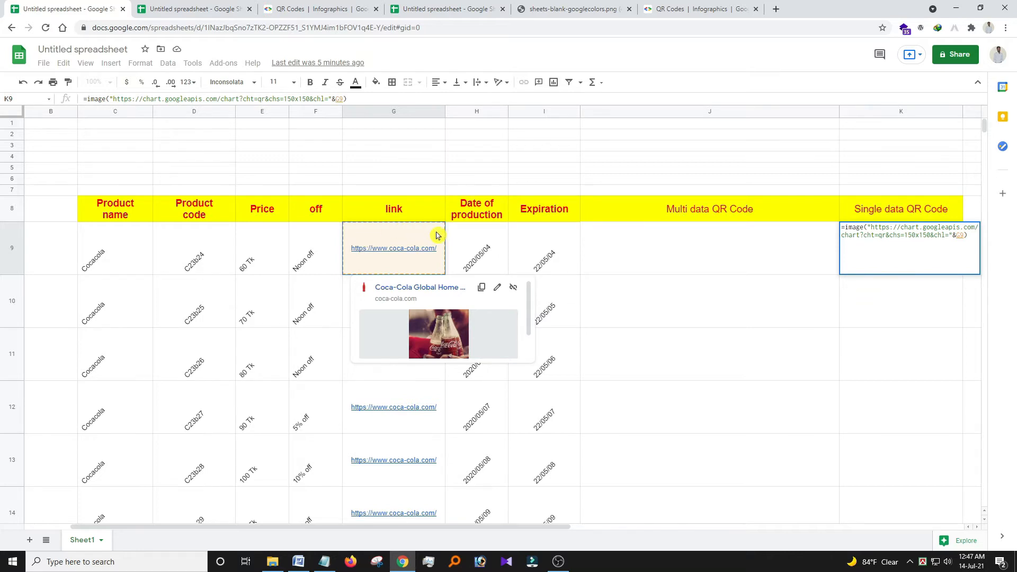
pyautogui.press('Return')
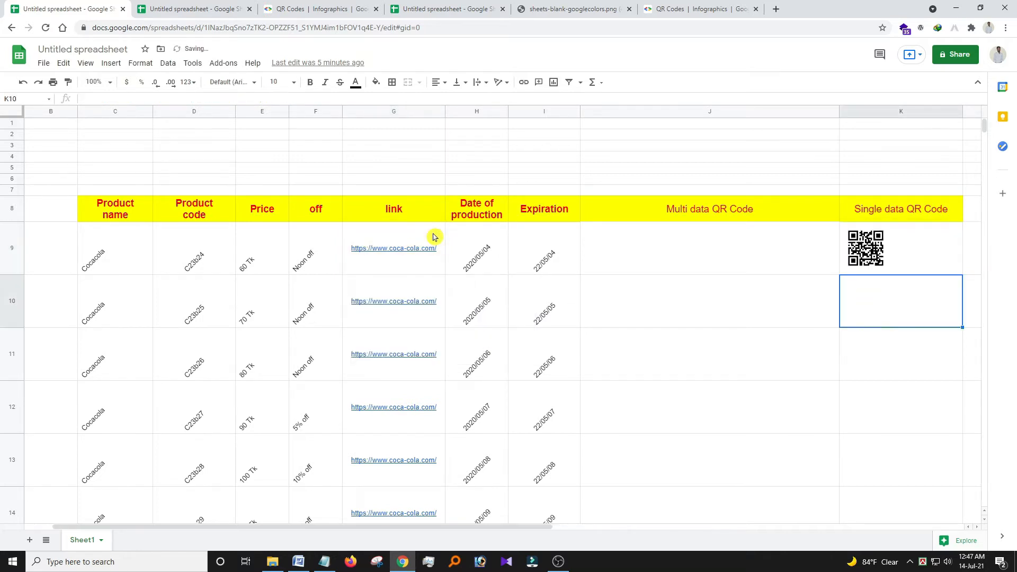
# Step: Fill the K9 formula down the Single data QR Code column through K15
pyautogui.click(875, 252)
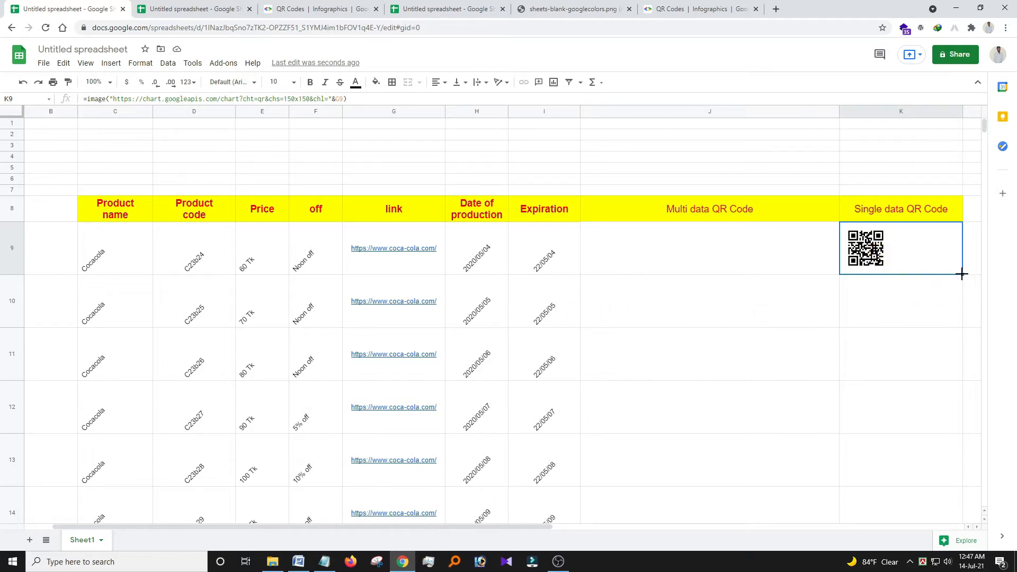
pyautogui.moveTo(963, 274); pyautogui.dragTo(963, 384)
# Step: Examine the QR codes in K9:K15 alongside the link column, and check the formula in K10
pyautogui.scroll(2, 327, 239)
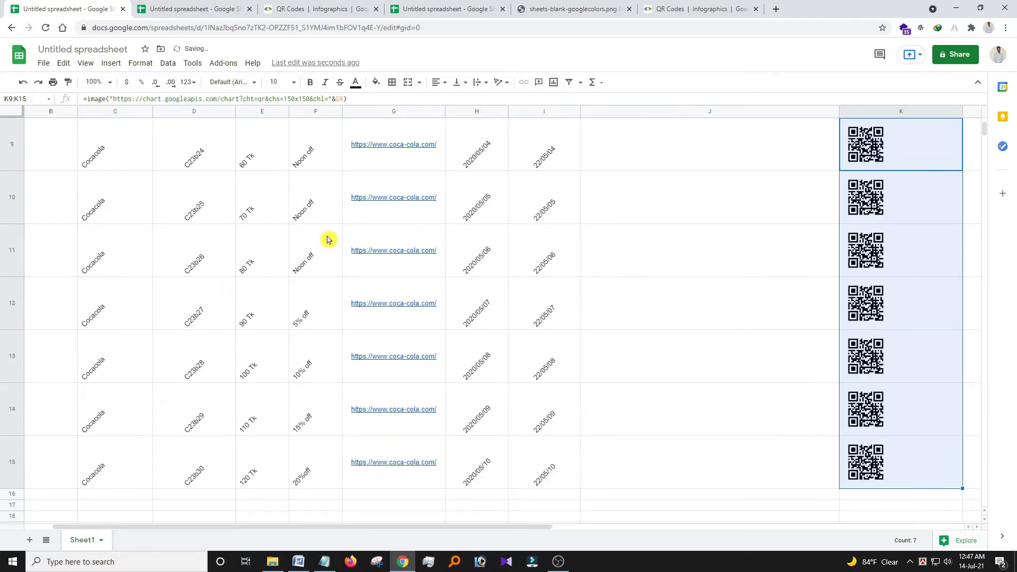
pyautogui.scroll(2, 327, 240)
pyautogui.moveTo(388, 194)
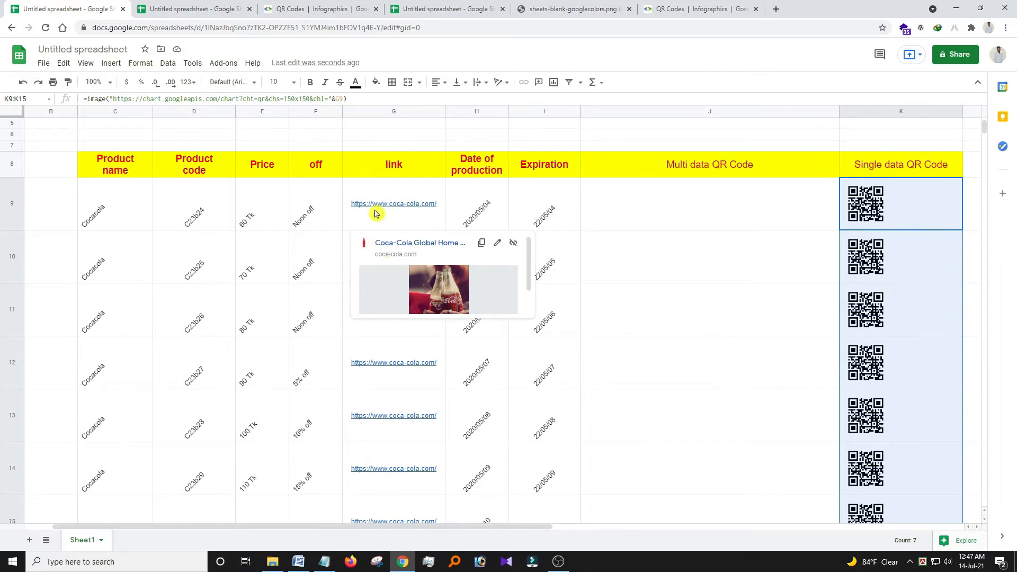
pyautogui.scroll(-4, 893, 275)
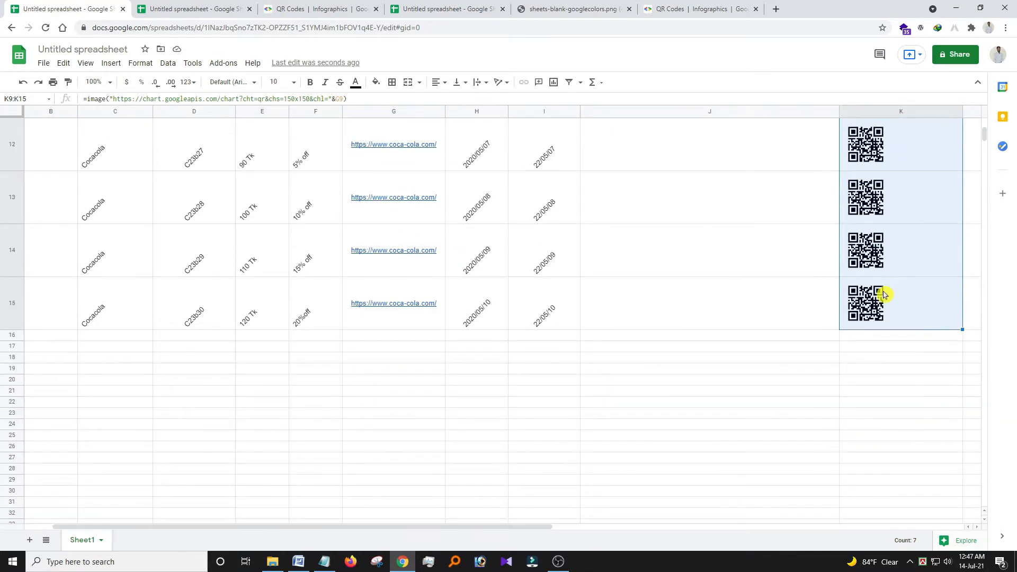
pyautogui.scroll(3, 884, 294)
pyautogui.scroll(-1, 887, 362)
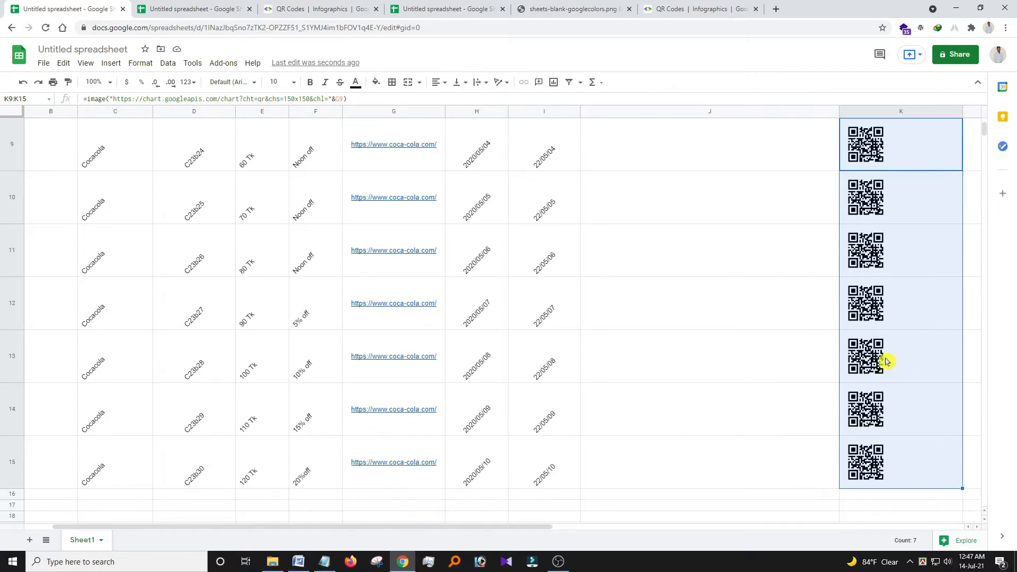
pyautogui.scroll(1, 897, 371)
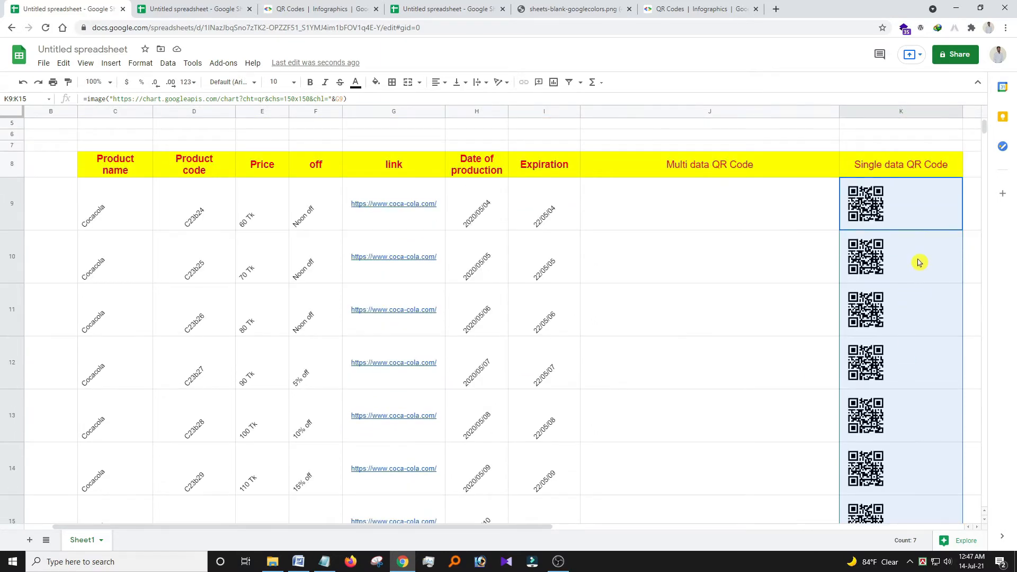
pyautogui.click(919, 262)
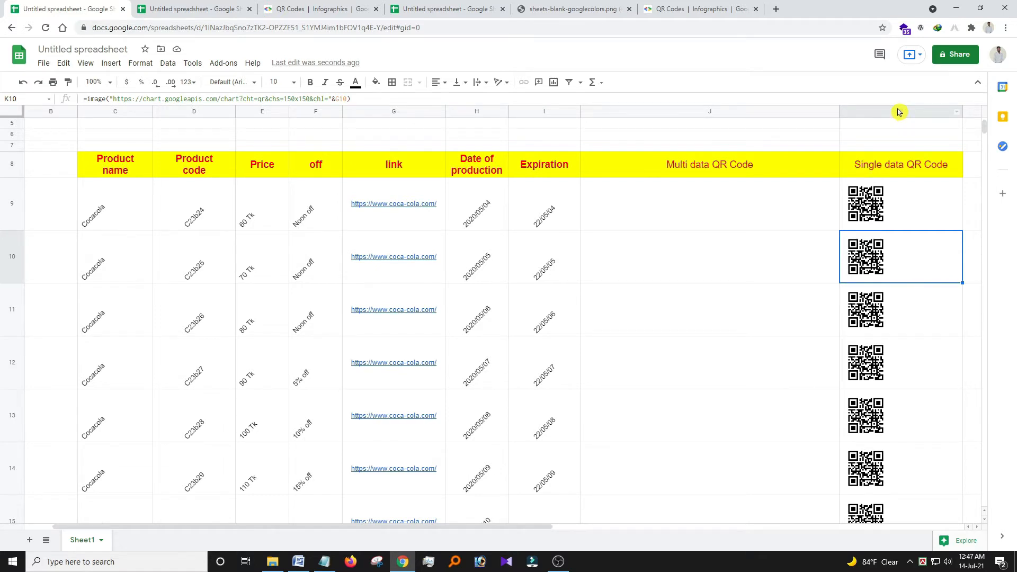
# Step: Review the row 9 cells from Product name through Expiration as source data for the Multi data QR Code cell J9
pyautogui.click(694, 200)
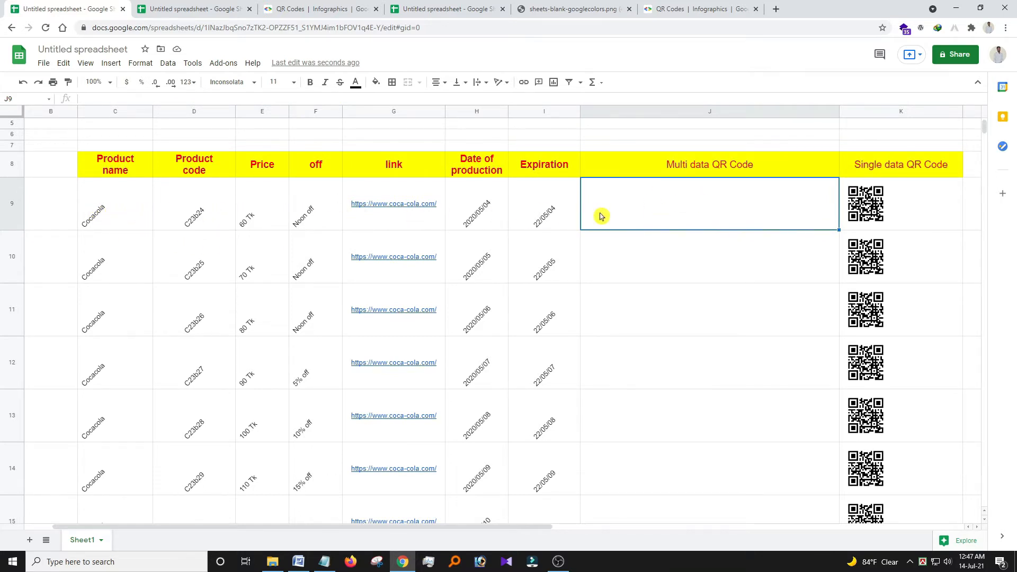
pyautogui.click(91, 215)
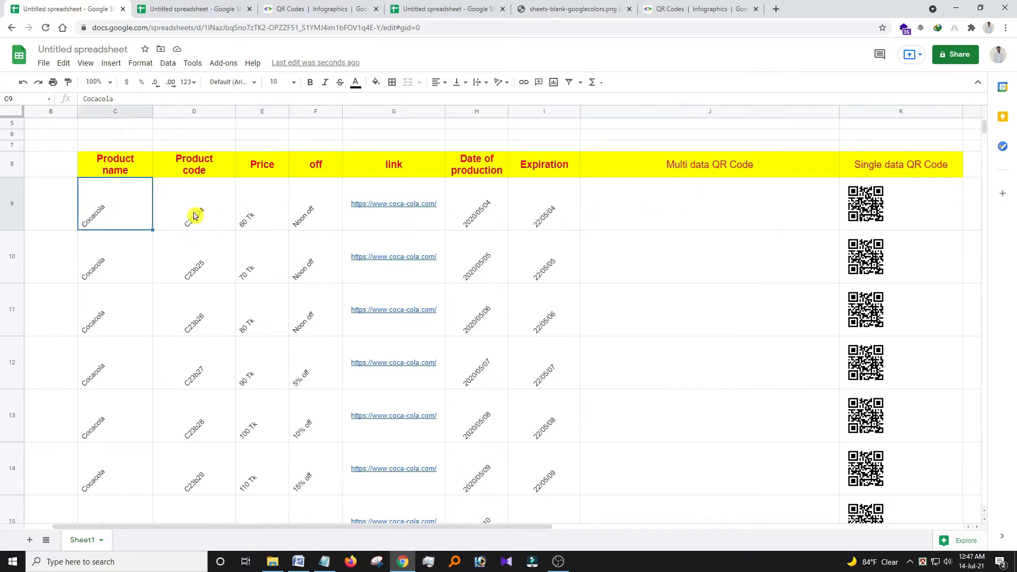
pyautogui.click(196, 215)
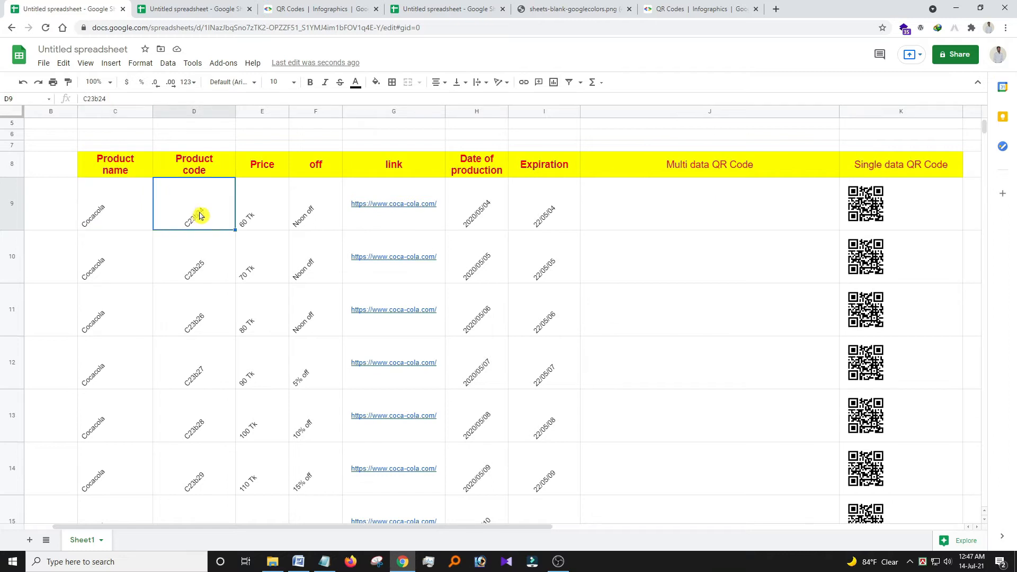
pyautogui.click(262, 216)
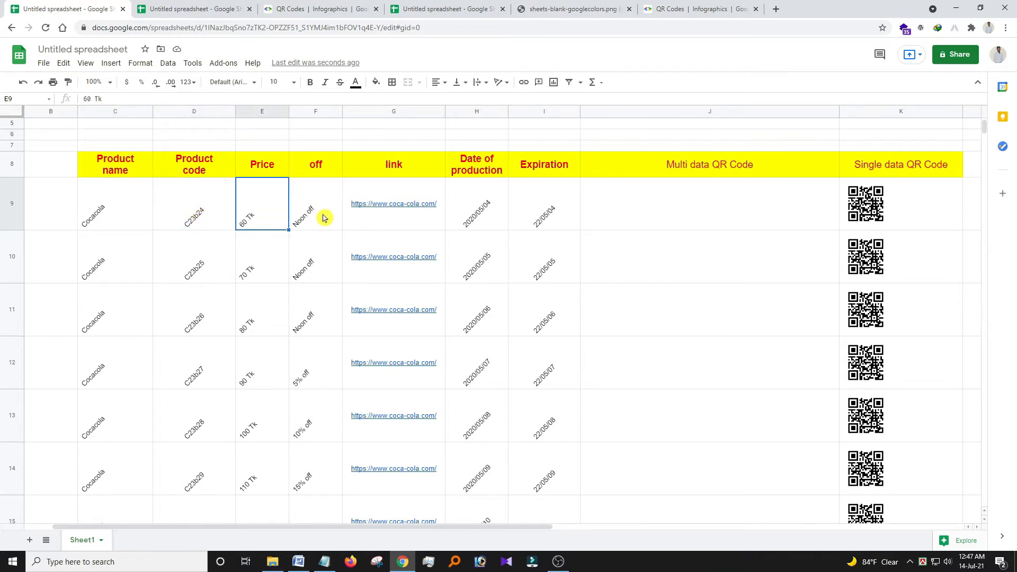
pyautogui.click(323, 217)
pyautogui.scroll(-1, 321, 318)
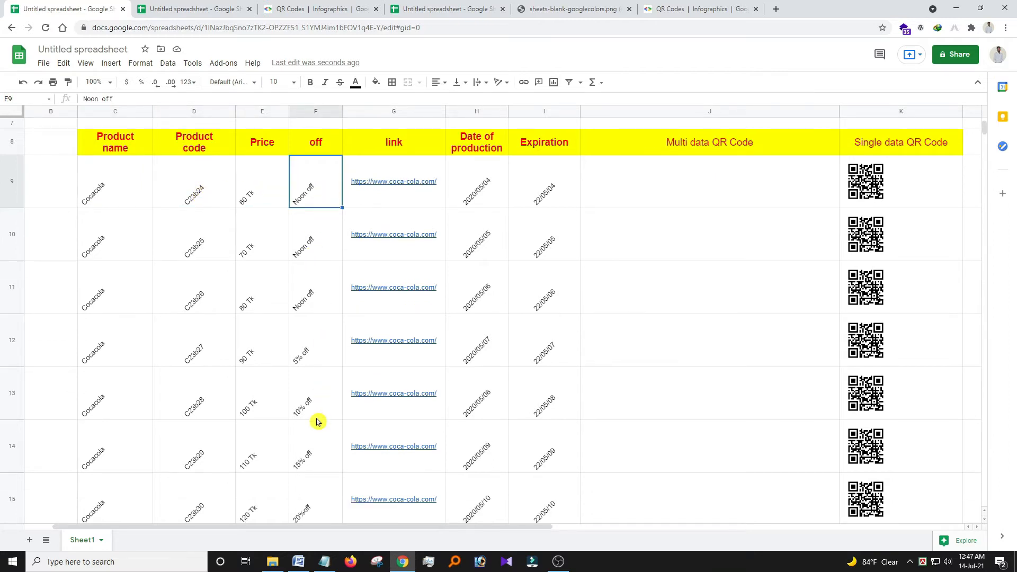
pyautogui.click(396, 197)
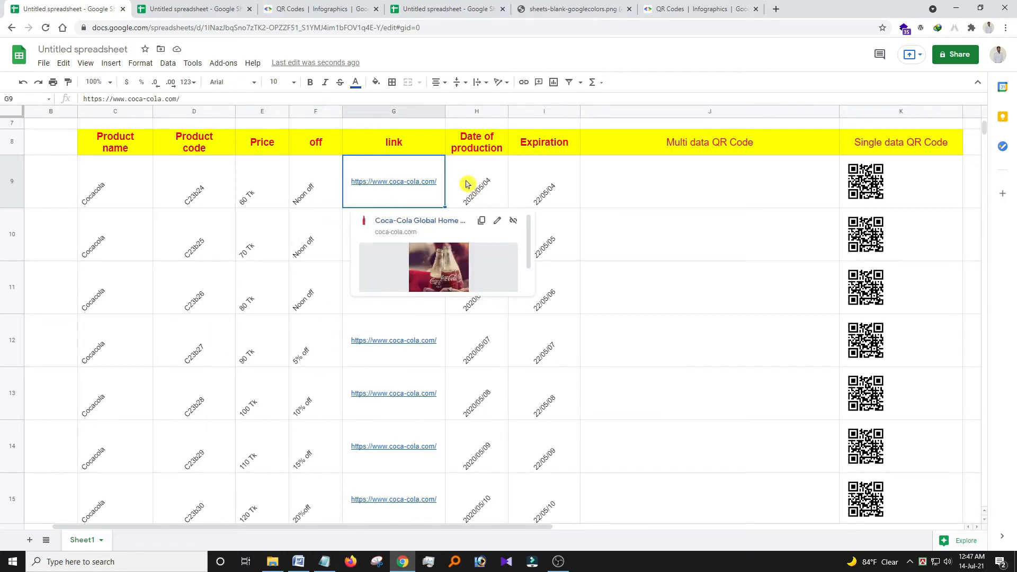
pyautogui.click(467, 183)
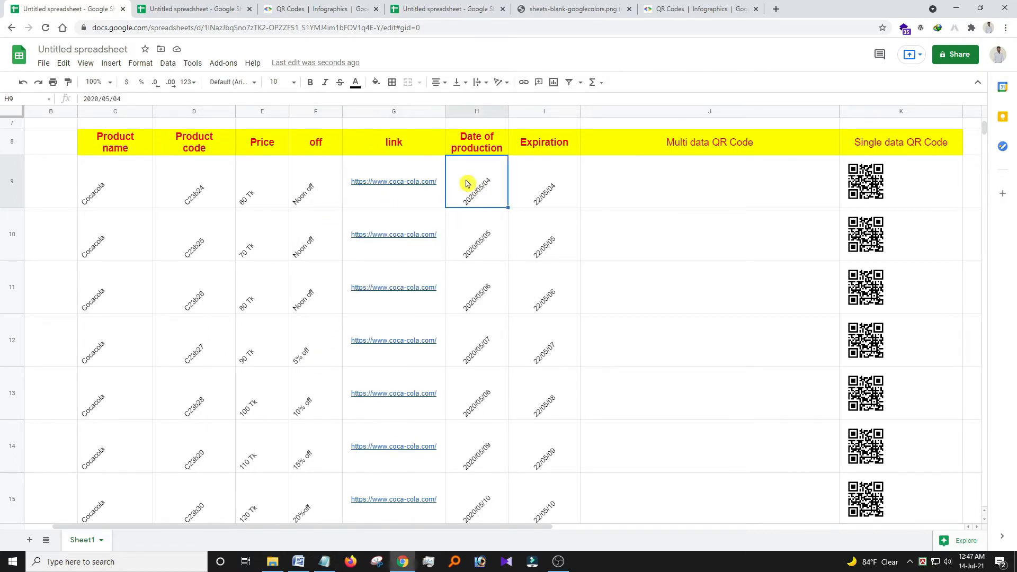
pyautogui.click(547, 188)
pyautogui.click(640, 205)
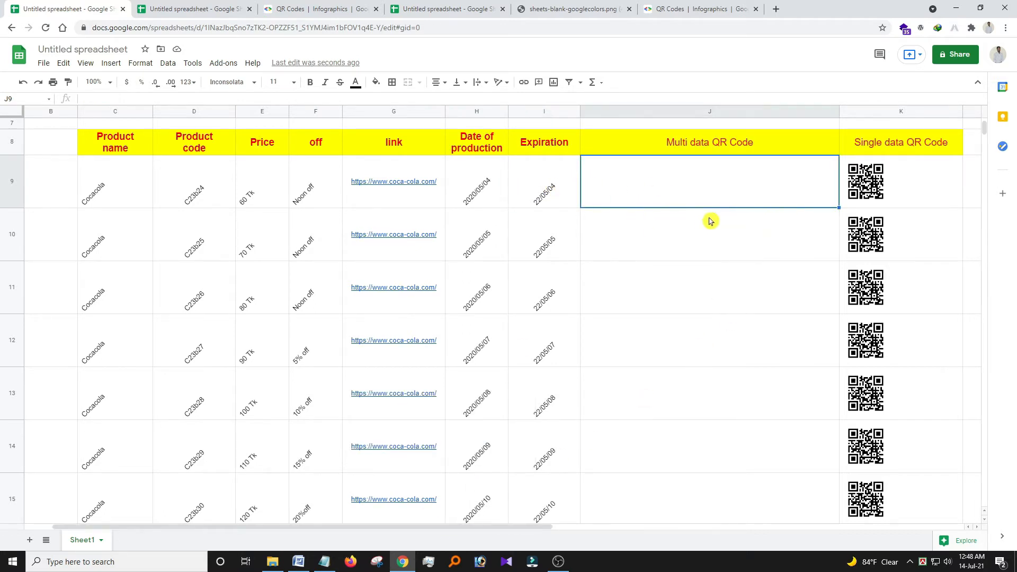
# Step: Copy the second Notepad image formula, the one with ENCODEURL, without its leading equals sign, and minimize Notepad
pyautogui.click(324, 561)
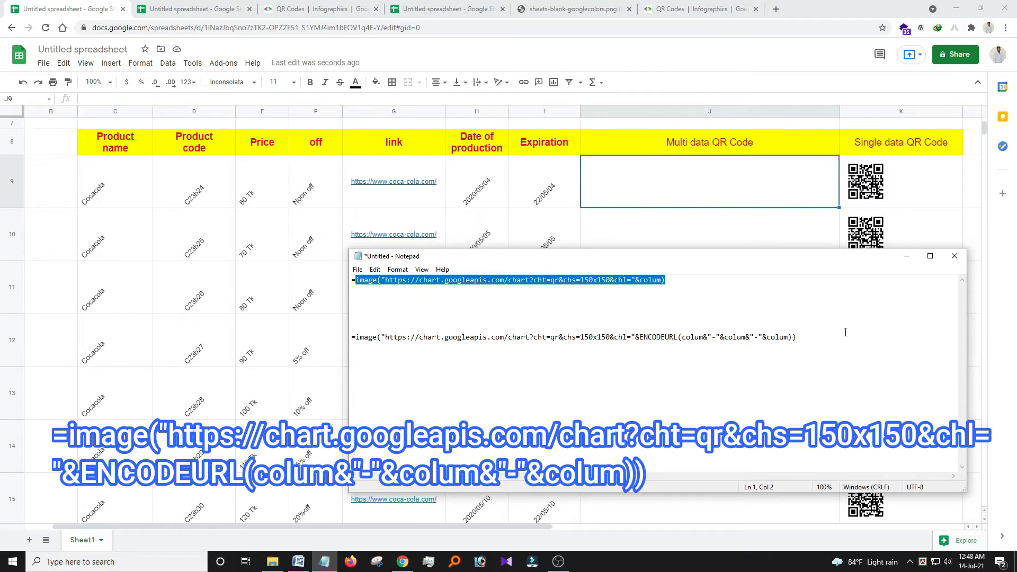
pyautogui.moveTo(818, 337); pyautogui.dragTo(357, 341)
pyautogui.hotkey('ctrl', 'c')
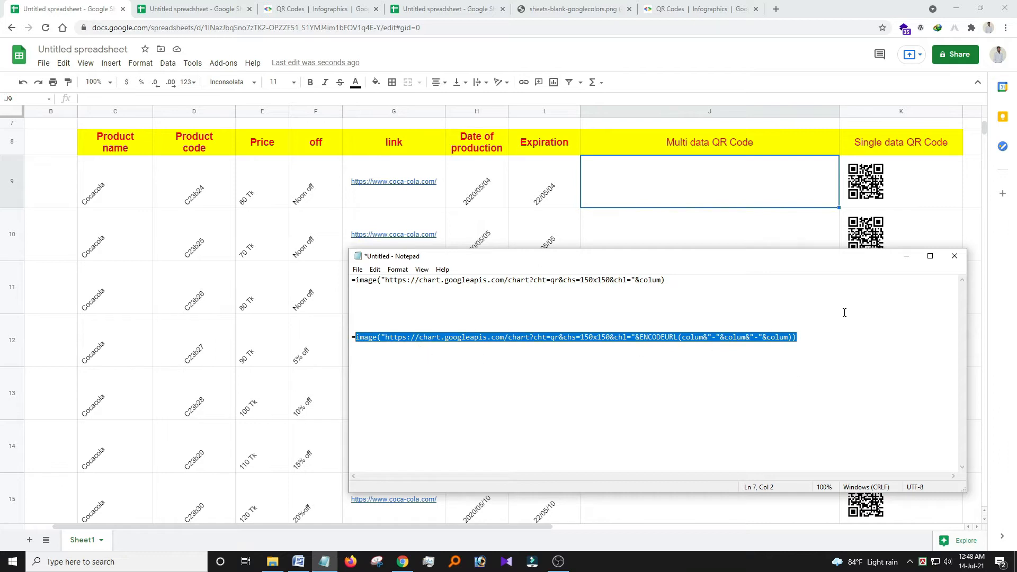
pyautogui.click(906, 256)
# Step: Paste the copied ENCODEURL image formula into J9 after an equals sign
pyautogui.click(605, 191)
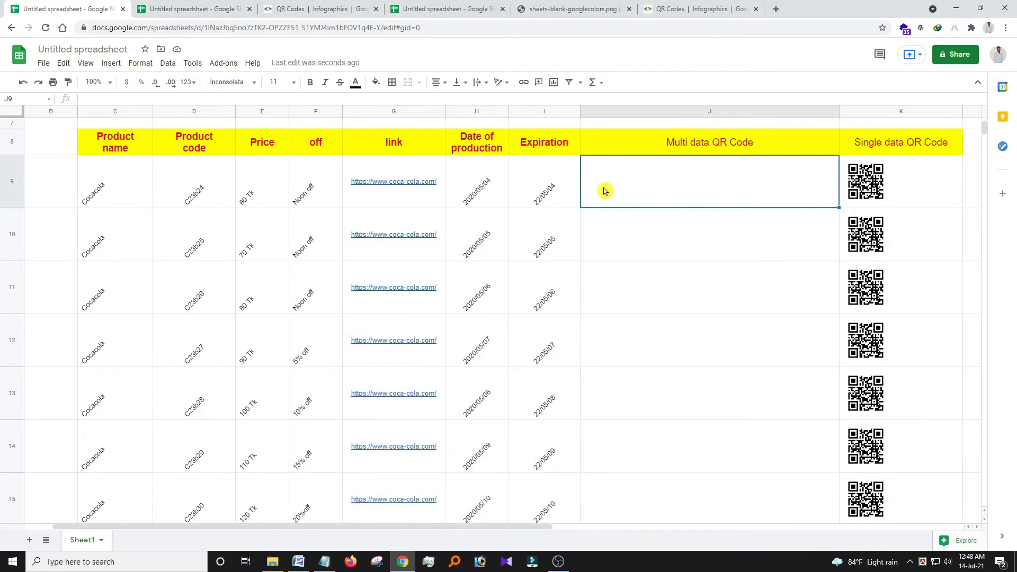
pyautogui.write('=')
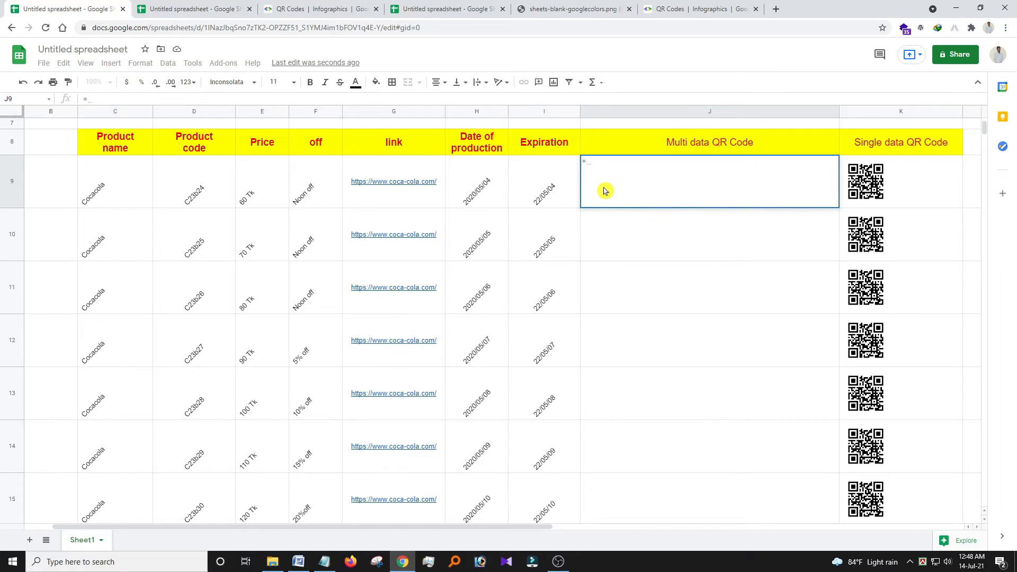
pyautogui.hotkey('ctrl', 'v')
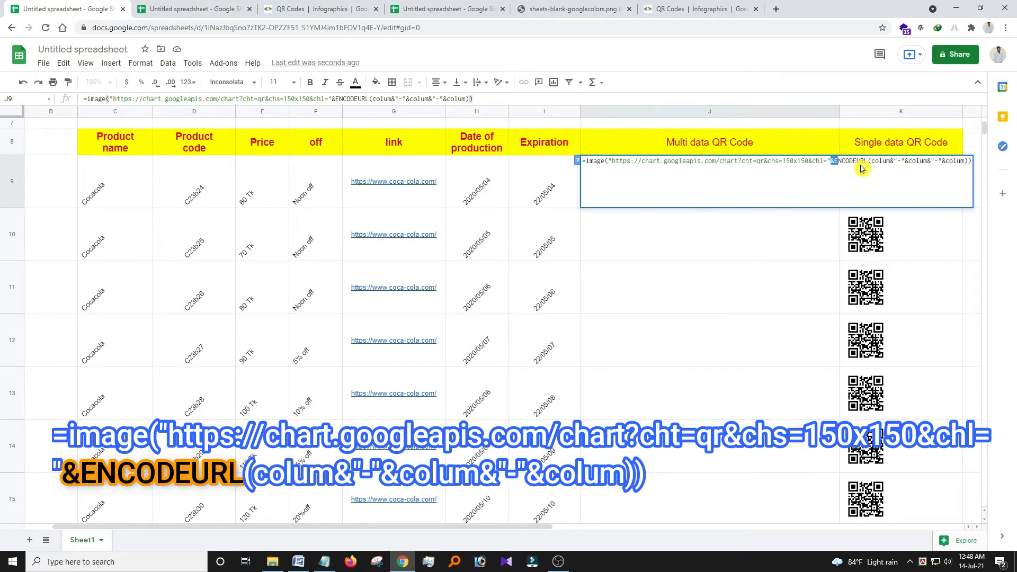
# Step: Examine the "colum" placeholders and "-" separators inside ENCODEURL in the J9 formula
pyautogui.click(868, 163)
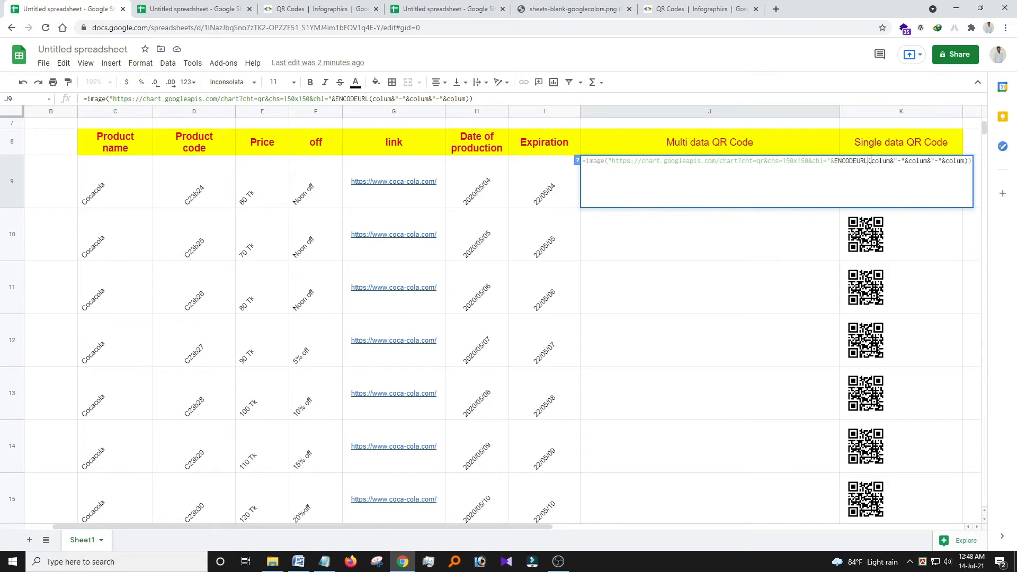
pyautogui.moveTo(872, 160); pyautogui.dragTo(891, 162)
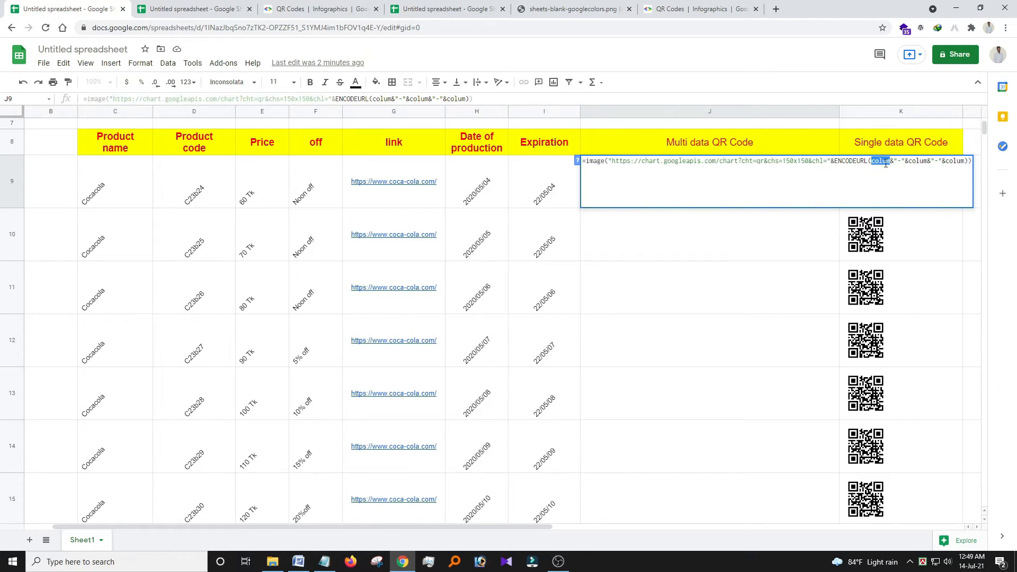
pyautogui.click(875, 161)
pyautogui.moveTo(872, 161); pyautogui.dragTo(892, 162)
pyautogui.doubleClick(899, 161)
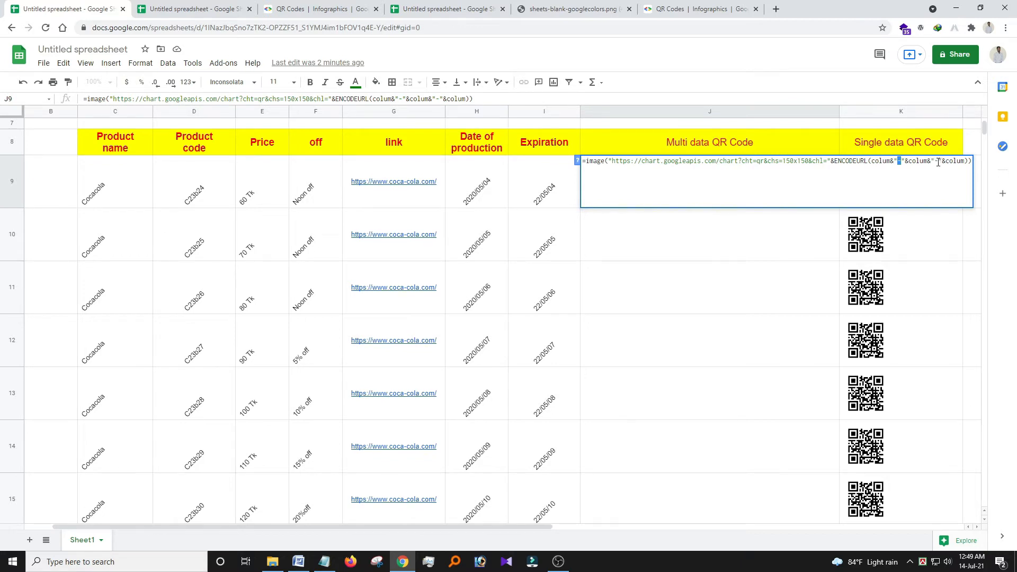
pyautogui.doubleClick(937, 161)
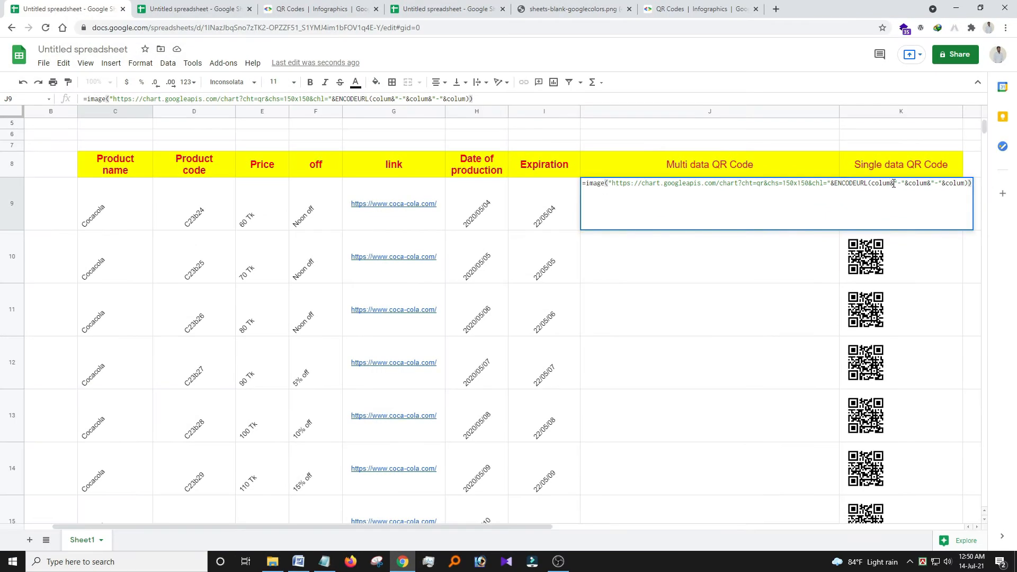
# Step: Replace the first two "colum" placeholders in the J9 formula with references to Product name C9 and Product code D9
pyautogui.moveTo(892, 182); pyautogui.dragTo(875, 182)
pyautogui.press('BackSpace')
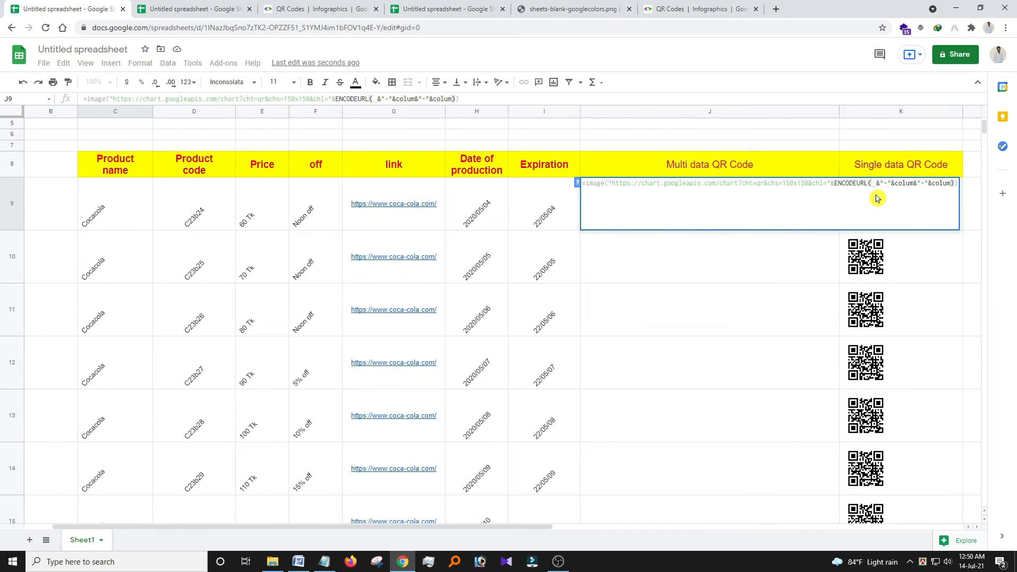
pyautogui.click(108, 202)
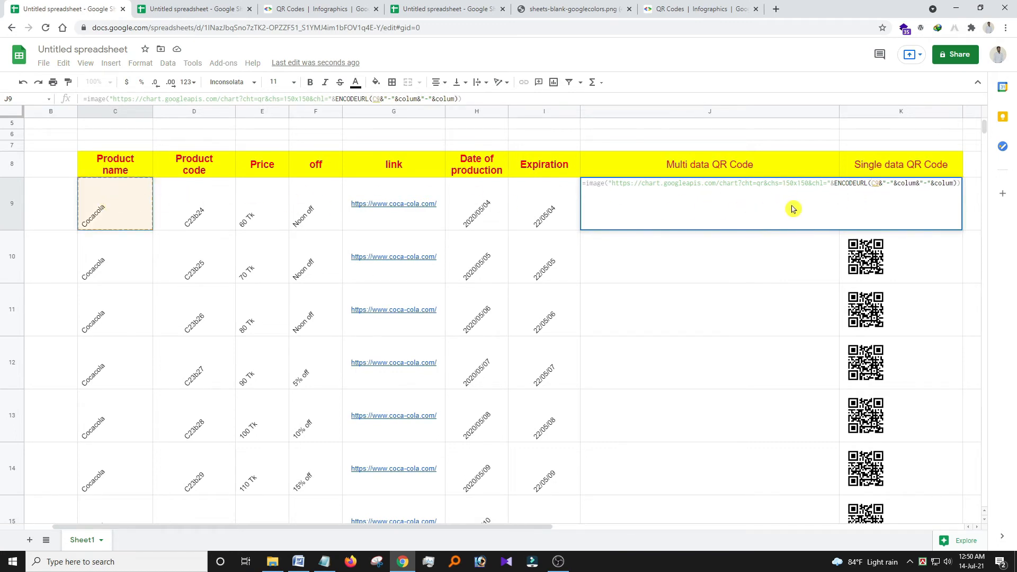
pyautogui.click(914, 180)
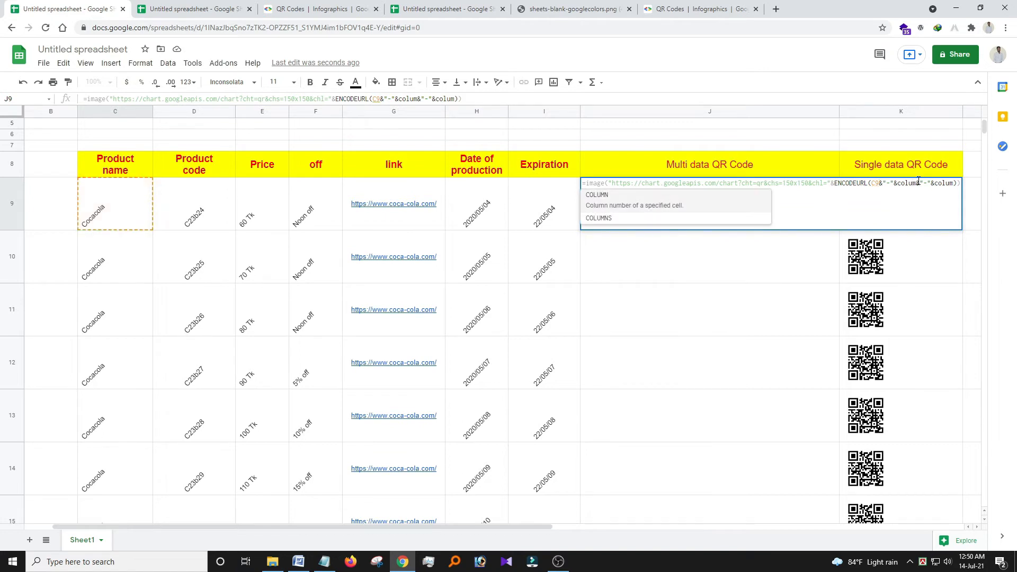
pyautogui.moveTo(918, 180); pyautogui.dragTo(899, 182)
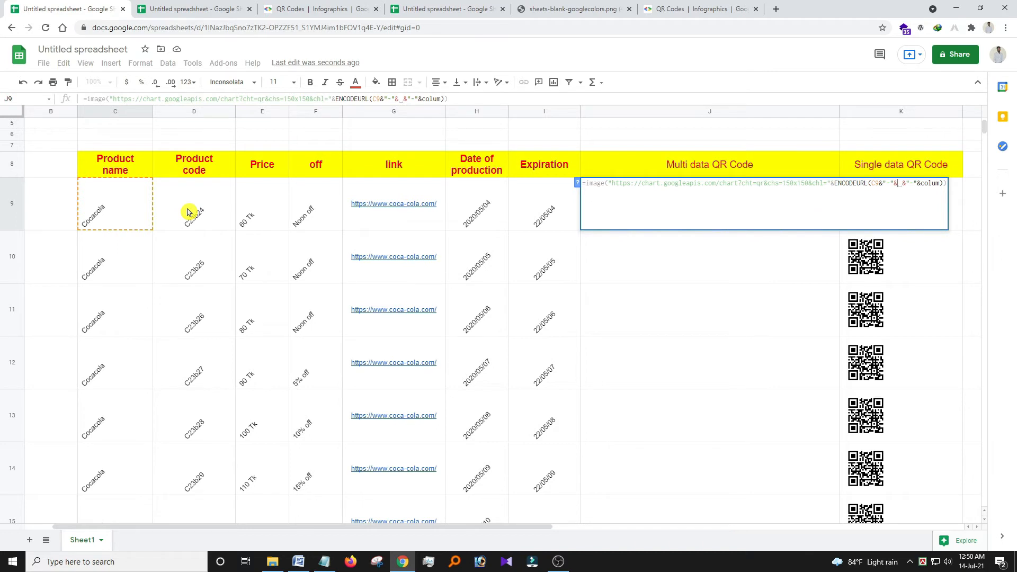
pyautogui.click(188, 212)
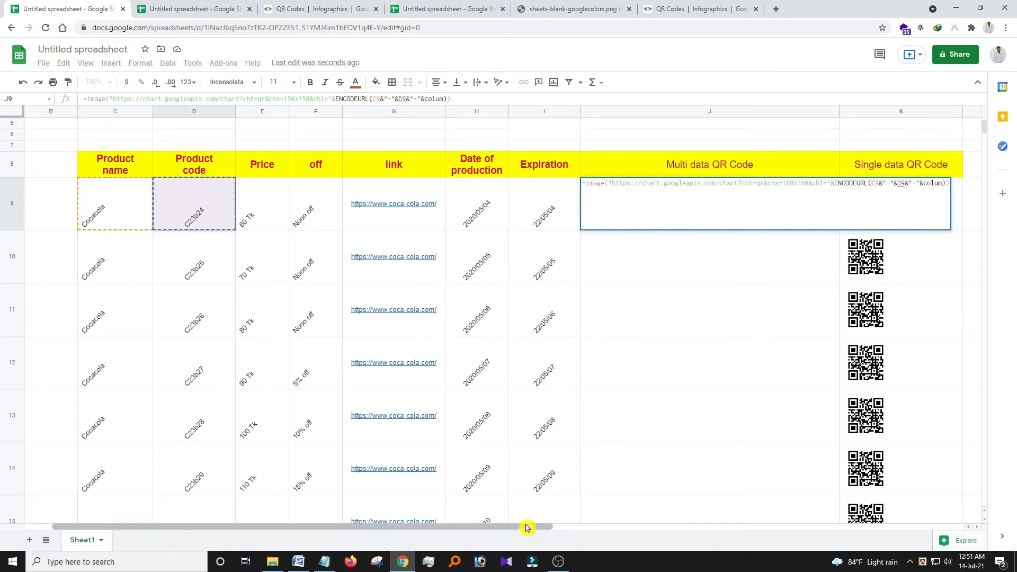
# Step: Replace the last "colum" placeholder in the J9 formula with a reference to the Price cell E9
pyautogui.moveTo(537, 529); pyautogui.dragTo(630, 531)
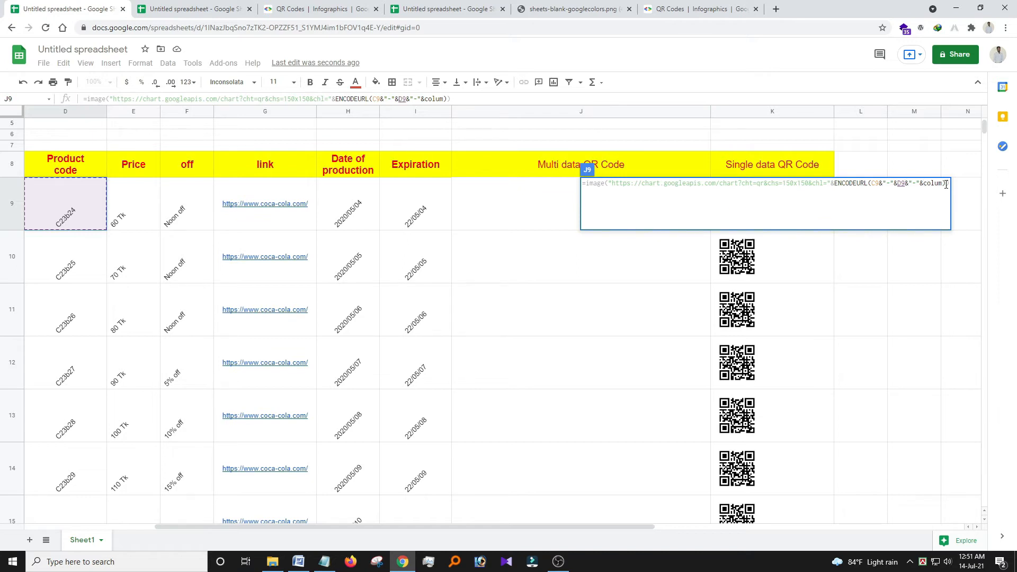
pyautogui.click(944, 183)
pyautogui.moveTo(943, 183); pyautogui.dragTo(925, 179)
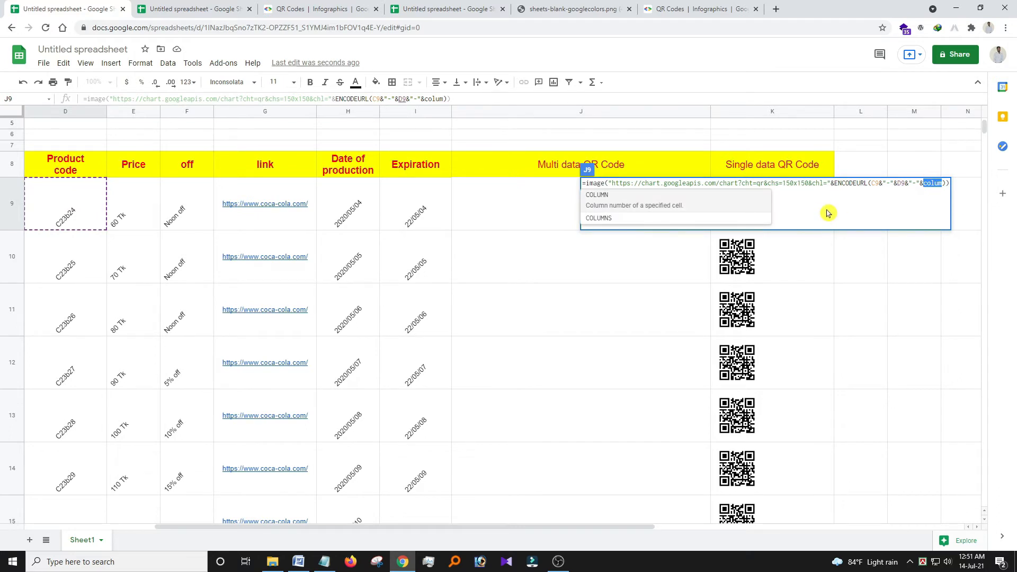
pyautogui.press('BackSpace')
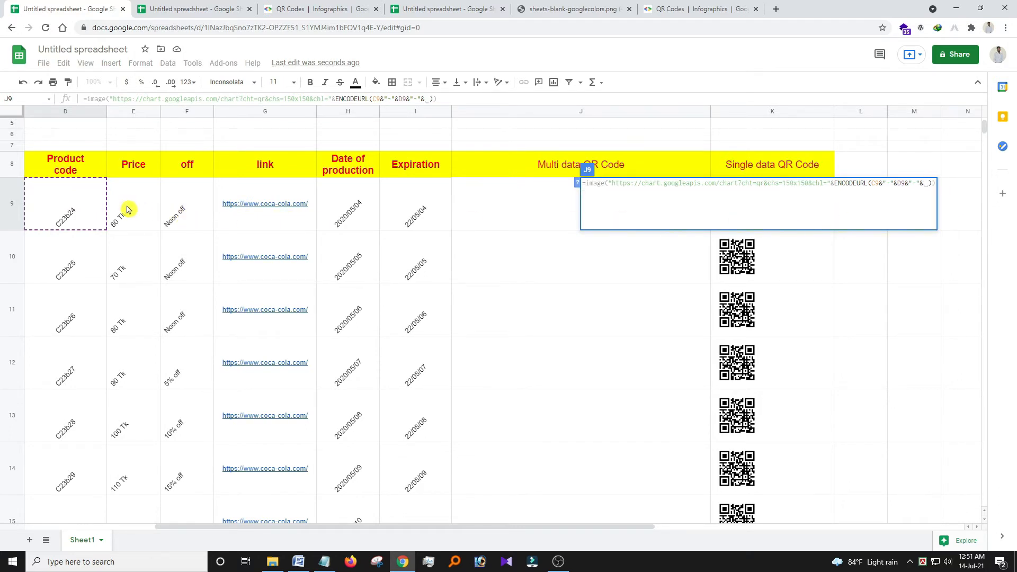
pyautogui.scroll(2, 127, 208)
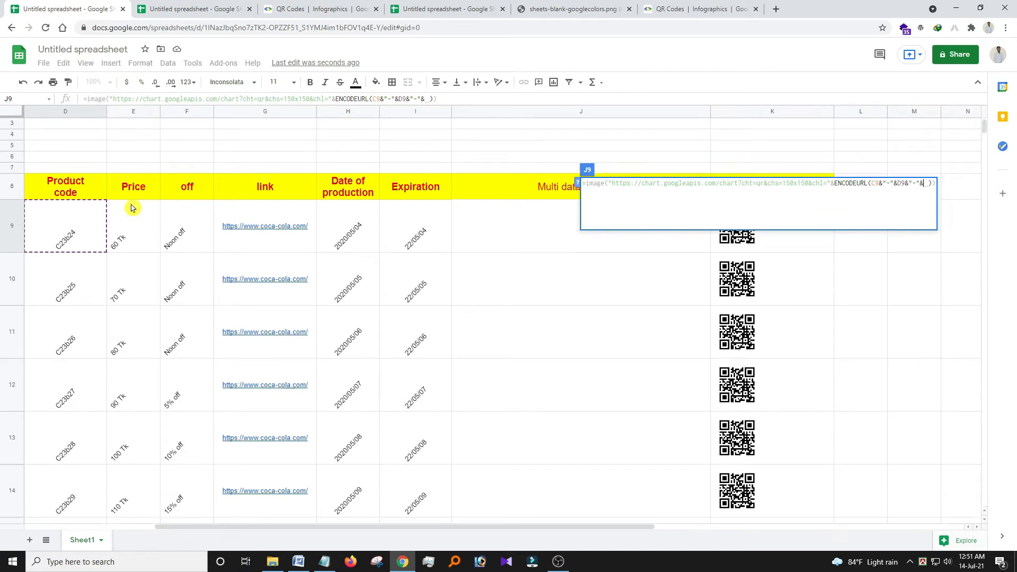
pyautogui.click(132, 242)
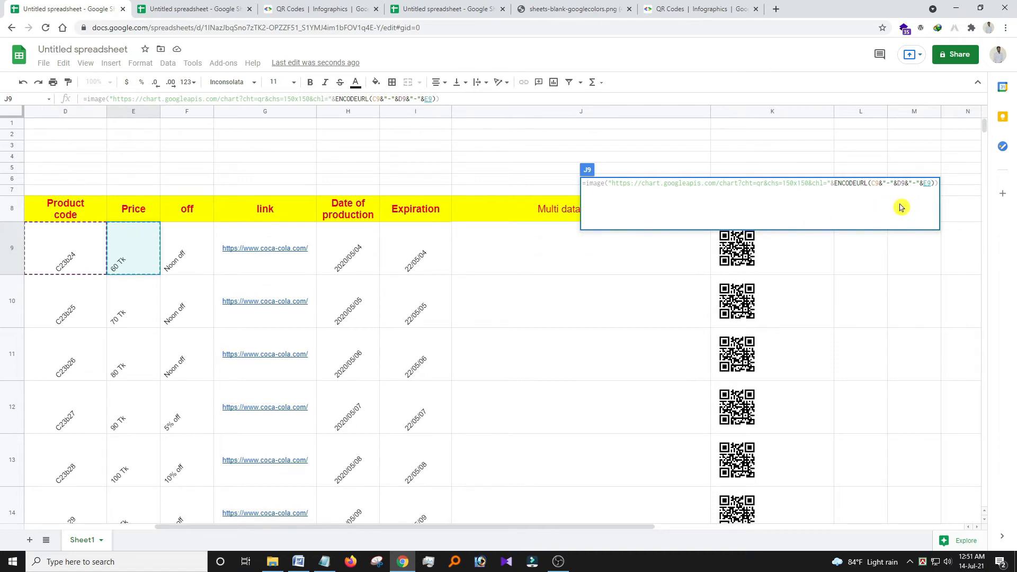
# Step: Extend the ENCODEURL argument after E9 with a "-" separator and the off cell F9, joined by ampersands
pyautogui.write('&')
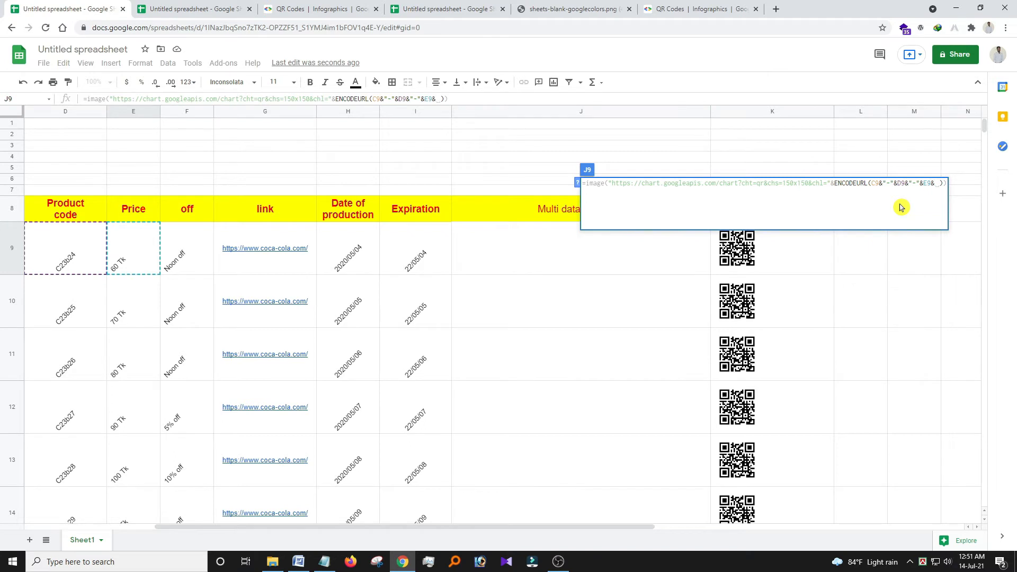
pyautogui.write('"')
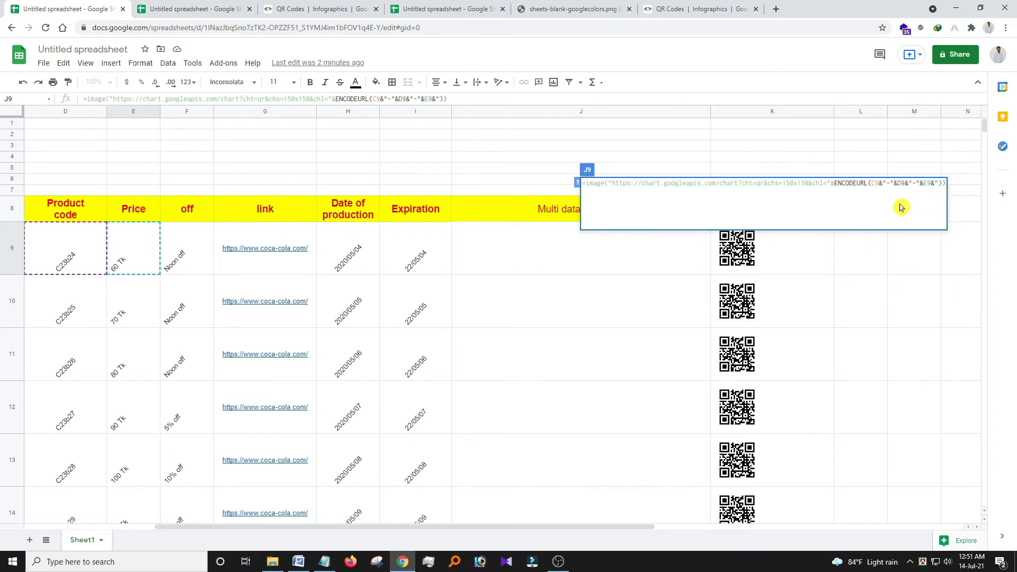
pyautogui.write('_')
pyautogui.press('BackSpace')
pyautogui.write('-"')
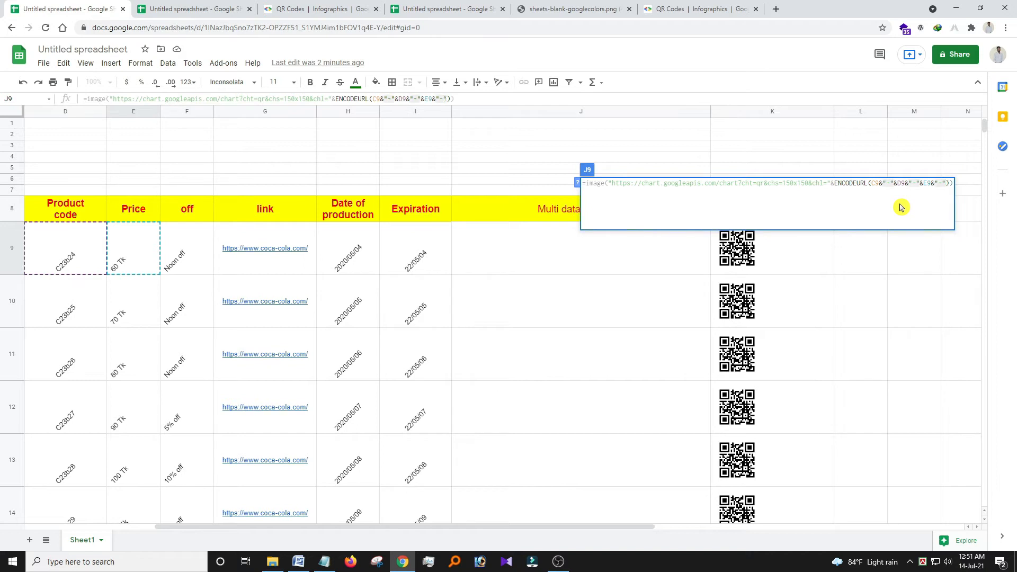
pyautogui.write('&')
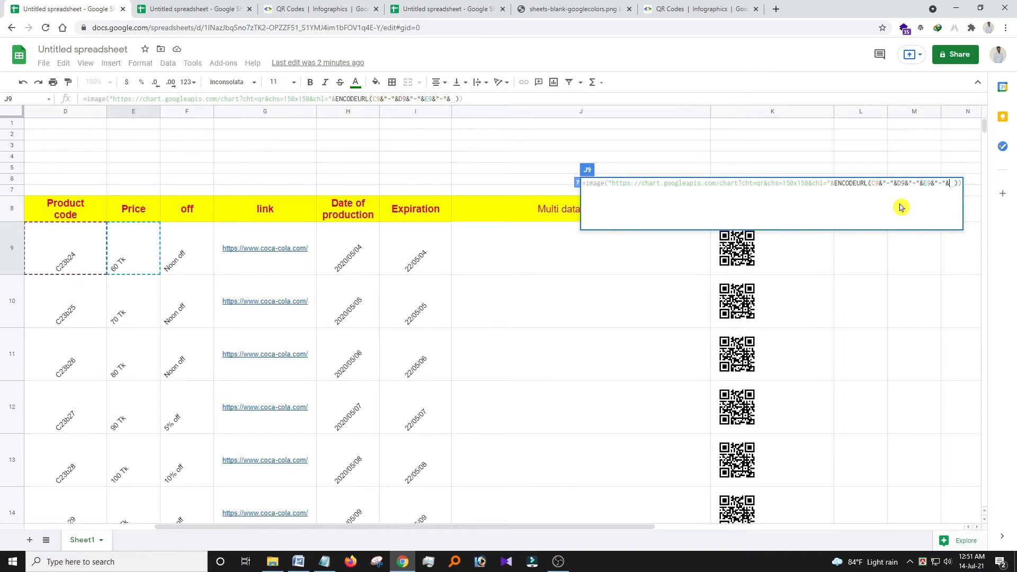
pyautogui.click(189, 243)
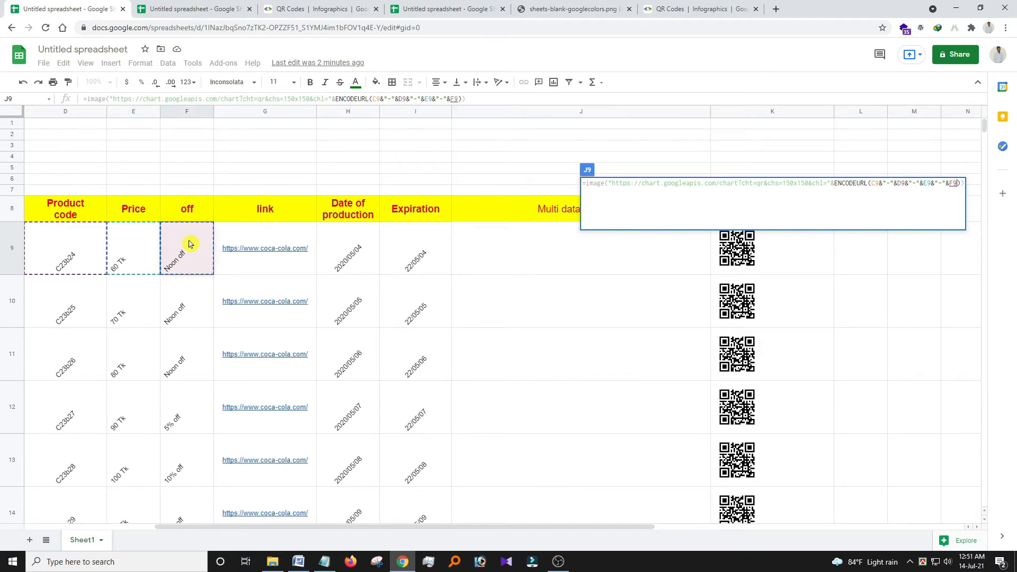
# Step: Append &"-"& and the link cell G9 after F9 in the J9 formula
pyautogui.write('&')
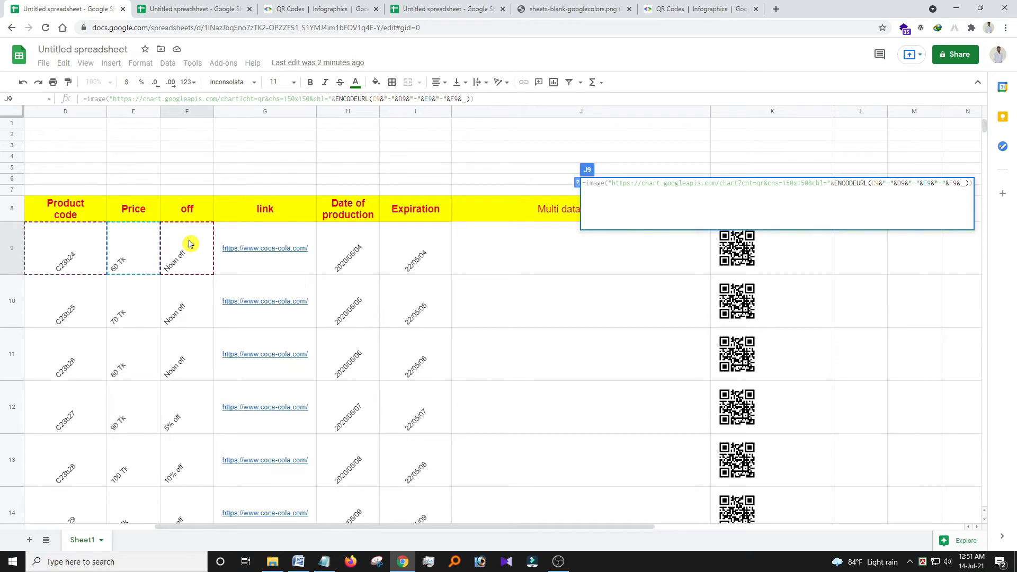
pyautogui.write('"')
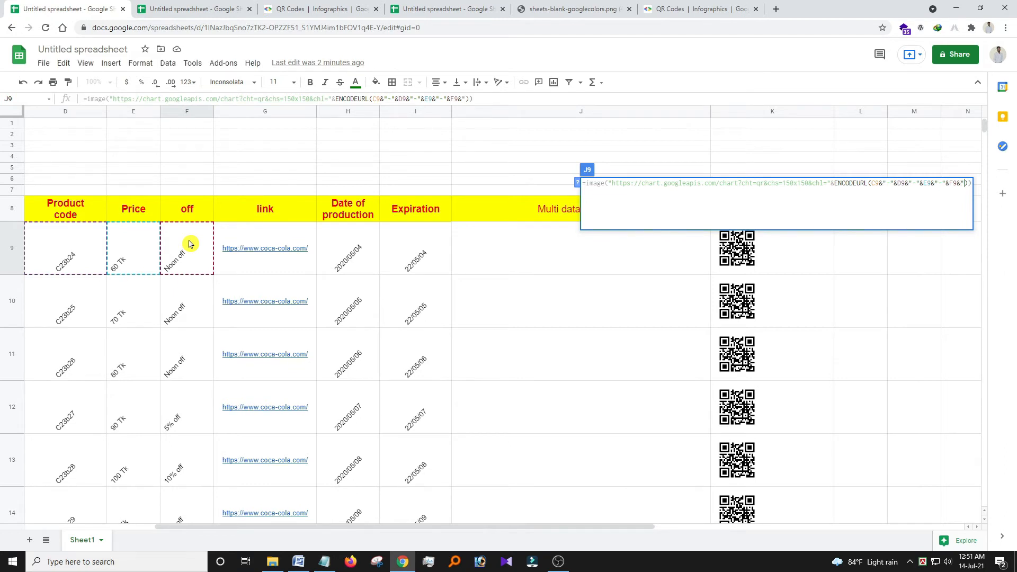
pyautogui.write('-"')
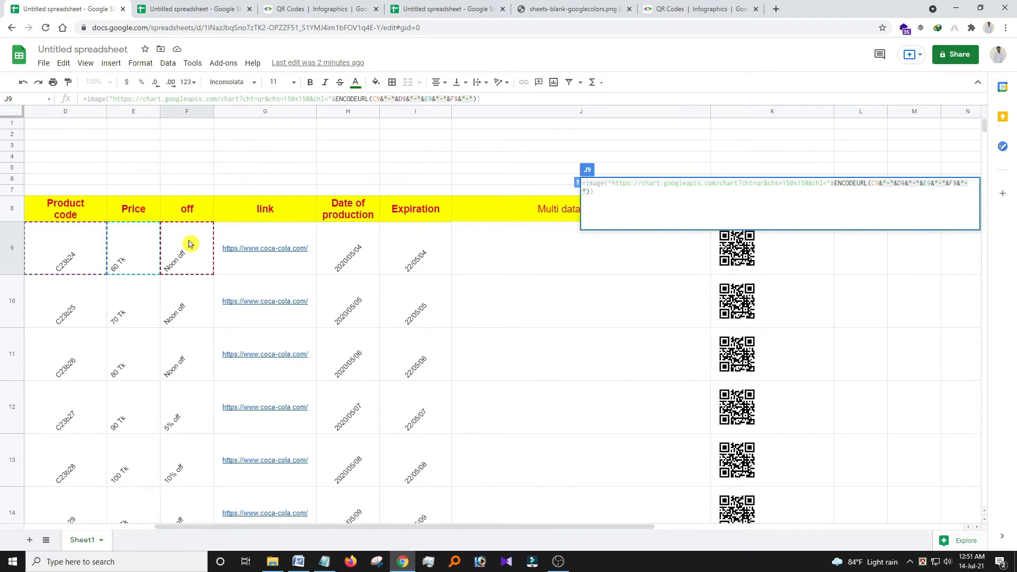
pyautogui.write('&')
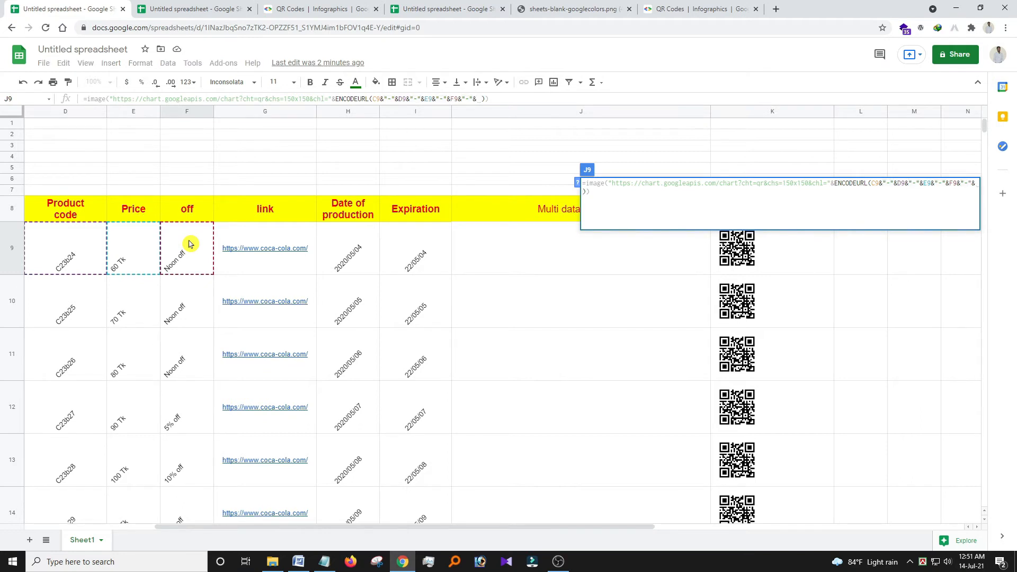
pyautogui.click(251, 234)
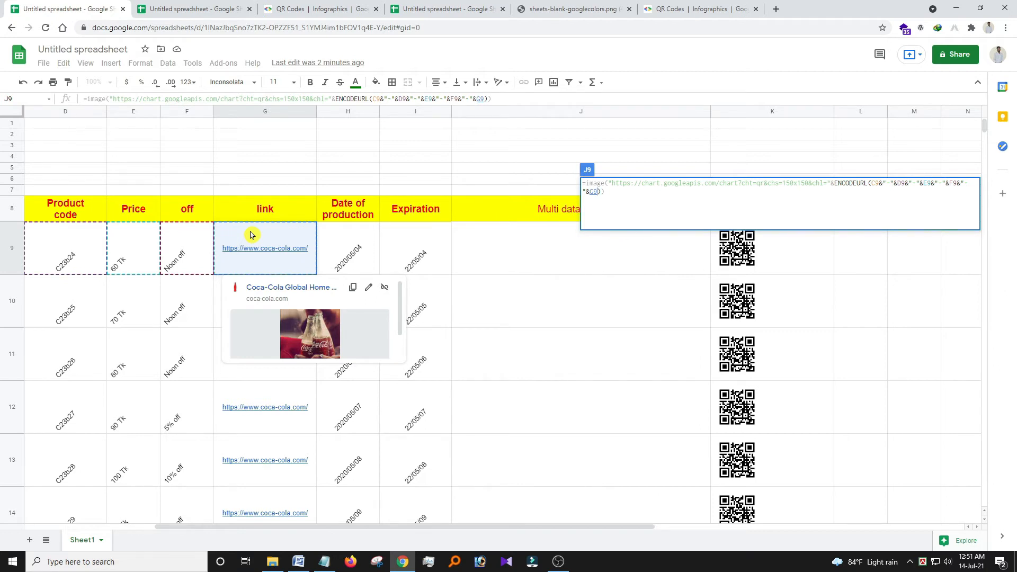
# Step: Append &"-"& and the Date of production cell H9 after G9 in the J9 formula
pyautogui.write('&')
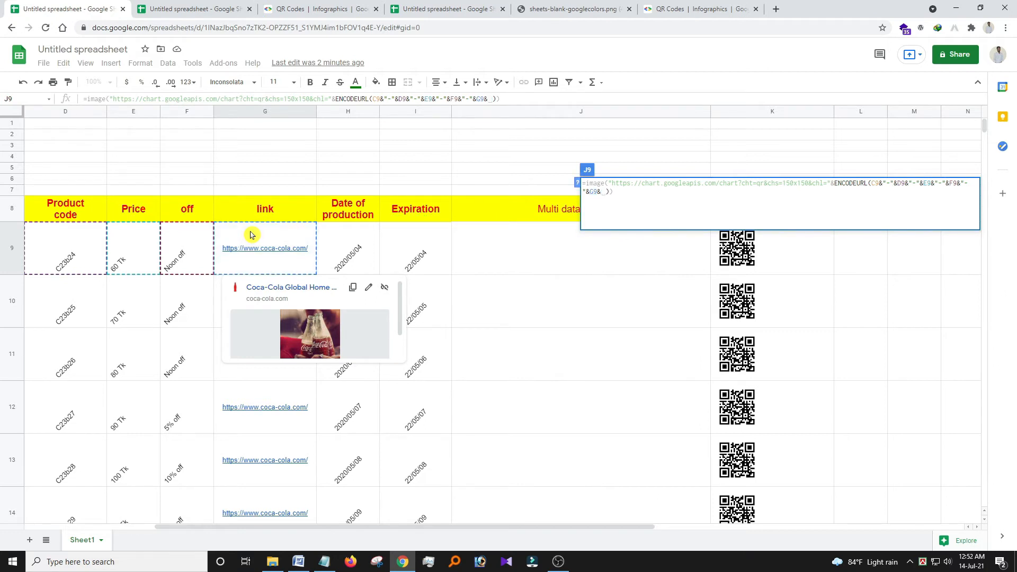
pyautogui.write('"')
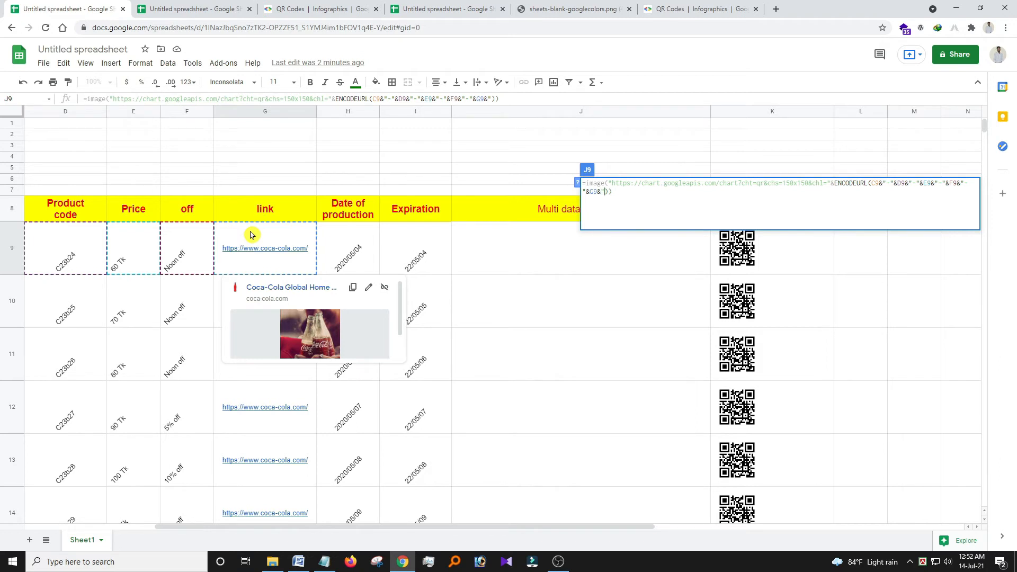
pyautogui.write('-"')
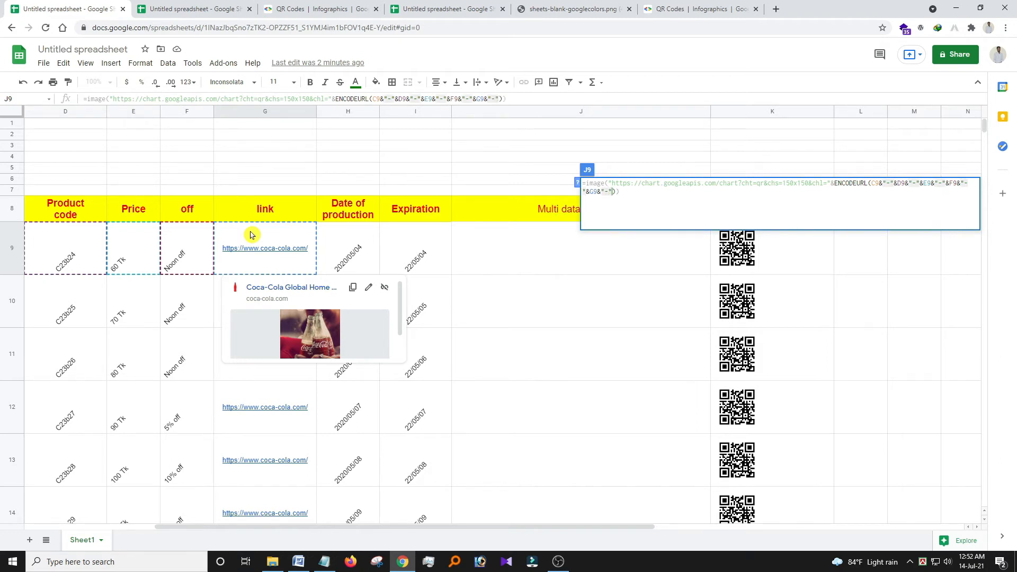
pyautogui.write('&')
pyautogui.click(352, 257)
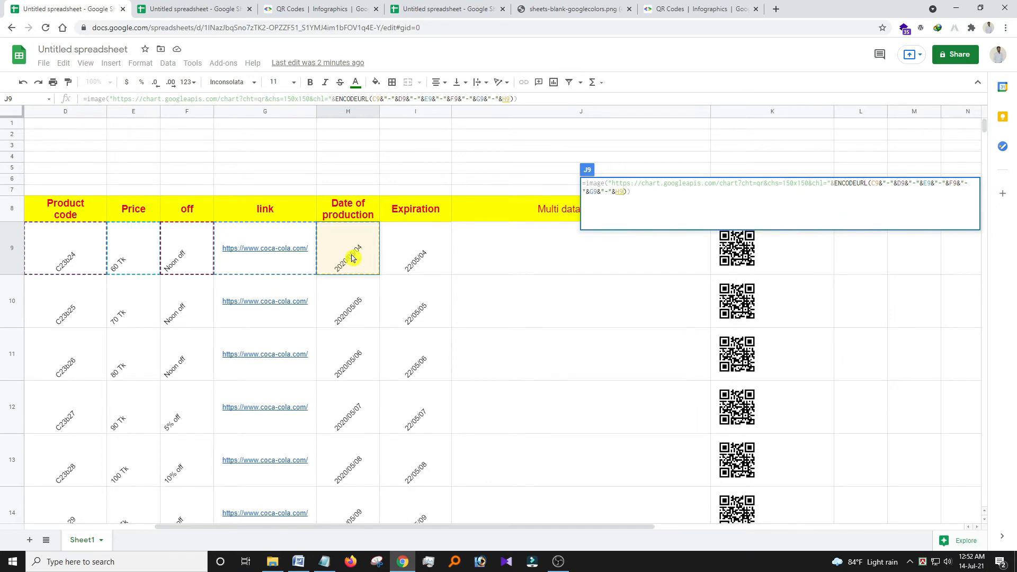
# Step: Append &"-"& and the Expiration cell I9 after H9, and enter the completed formula in J9
pyautogui.write('&"')
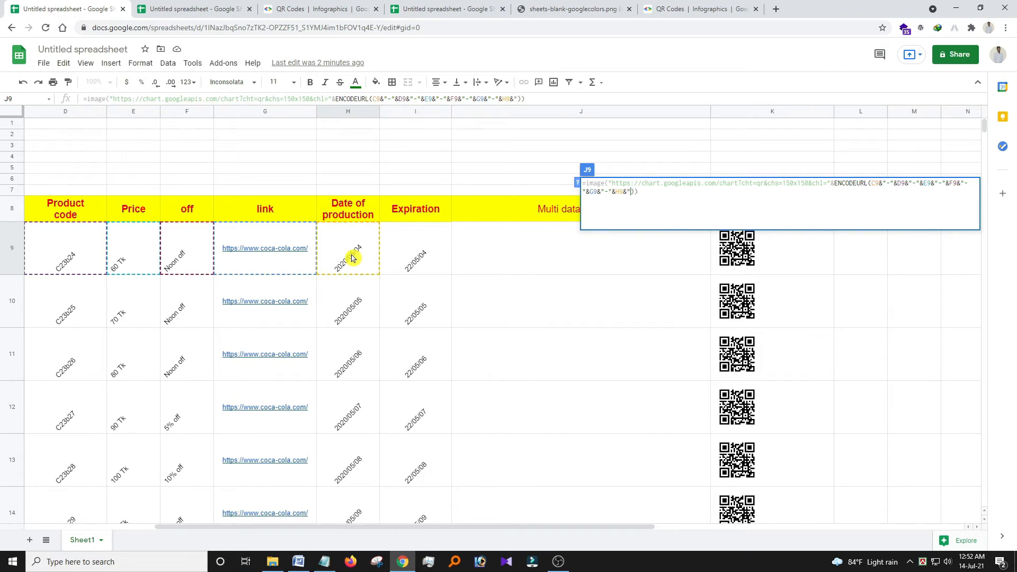
pyautogui.write('-"')
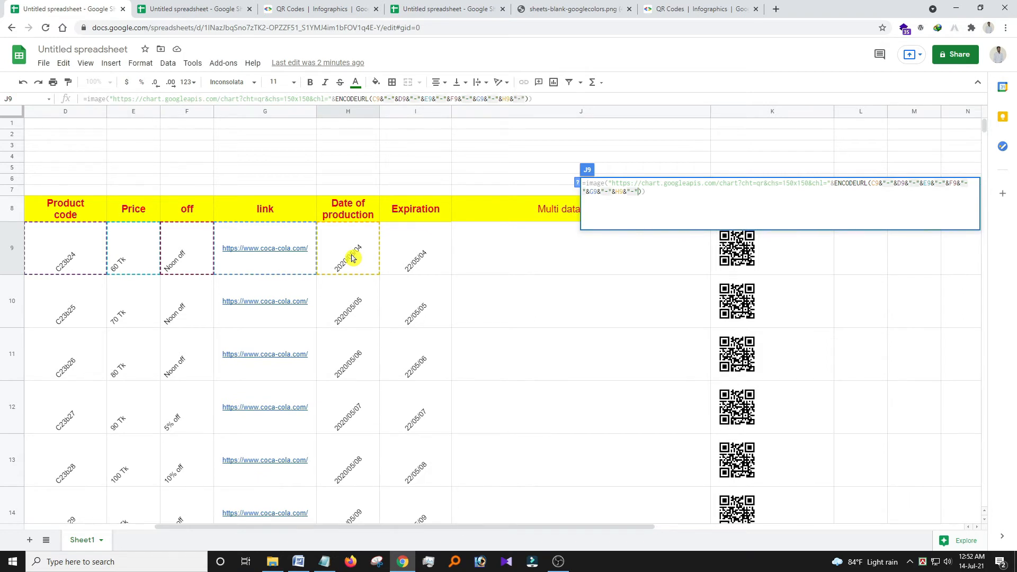
pyautogui.write('&')
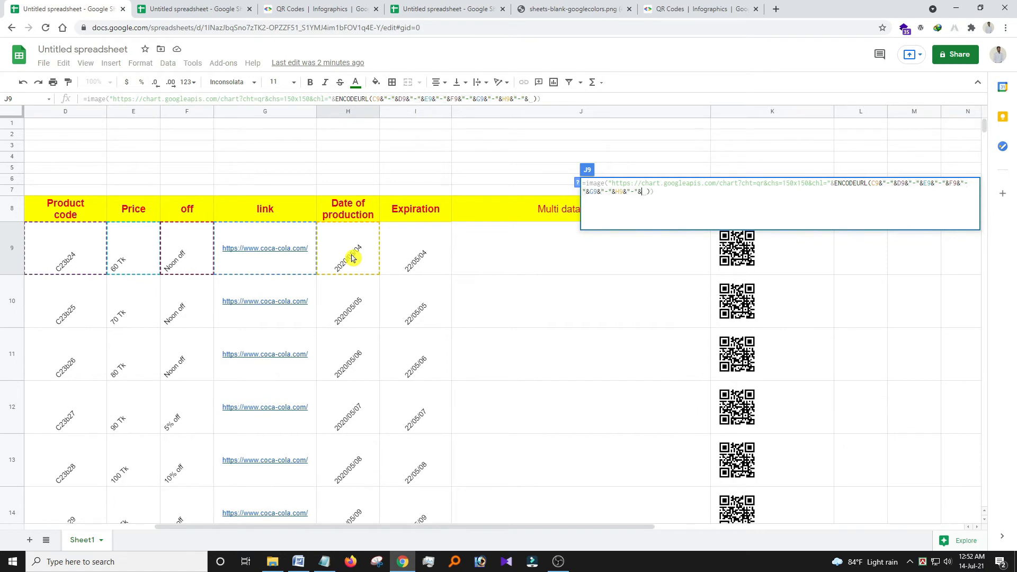
pyautogui.click(420, 253)
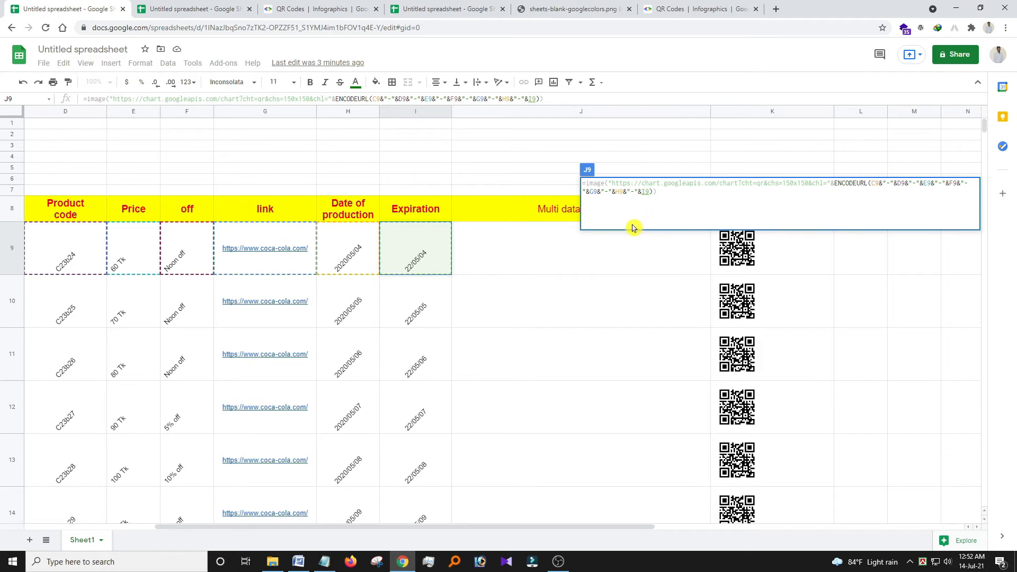
pyautogui.press('Return')
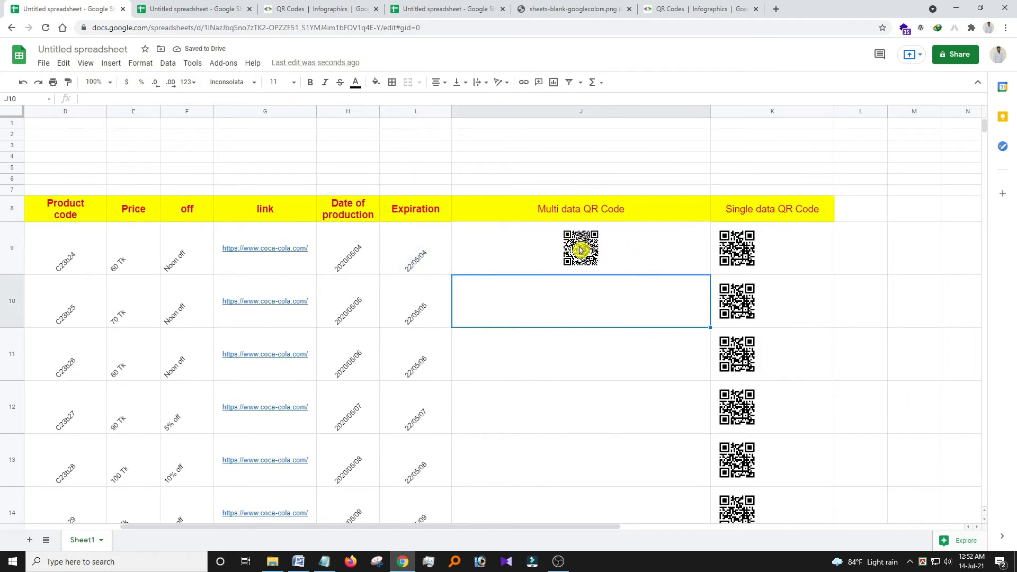
# Step: Fill the J9 formula down the Multi data QR Code column for the product rows below
pyautogui.click(580, 250)
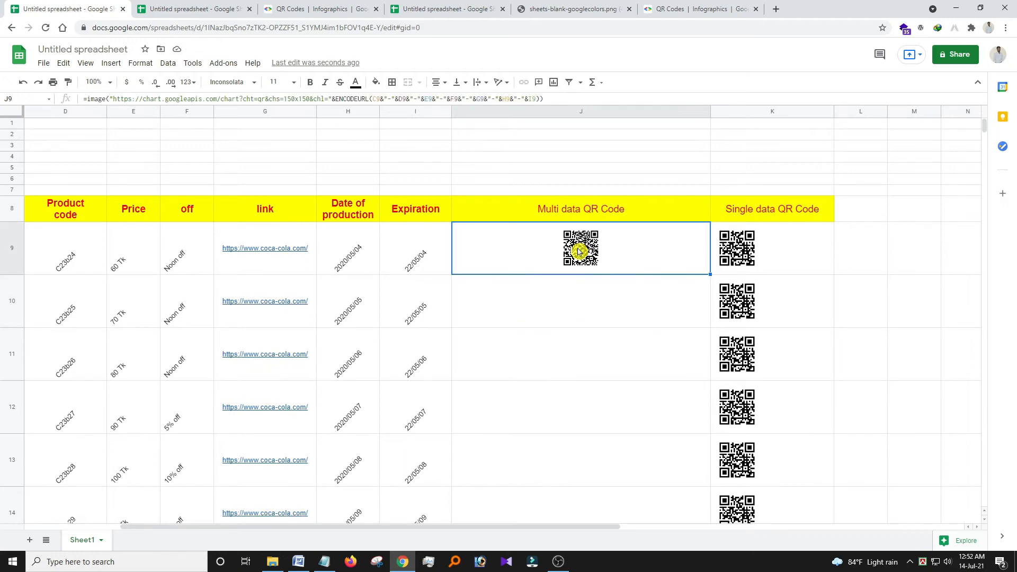
pyautogui.scroll(-1, 663, 253)
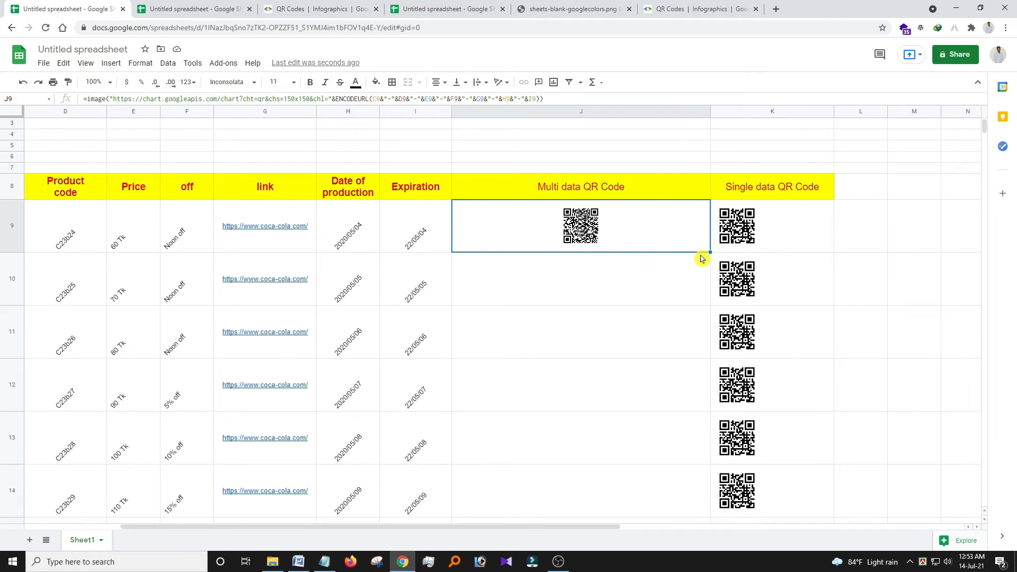
pyautogui.moveTo(710, 254); pyautogui.dragTo(710, 432)
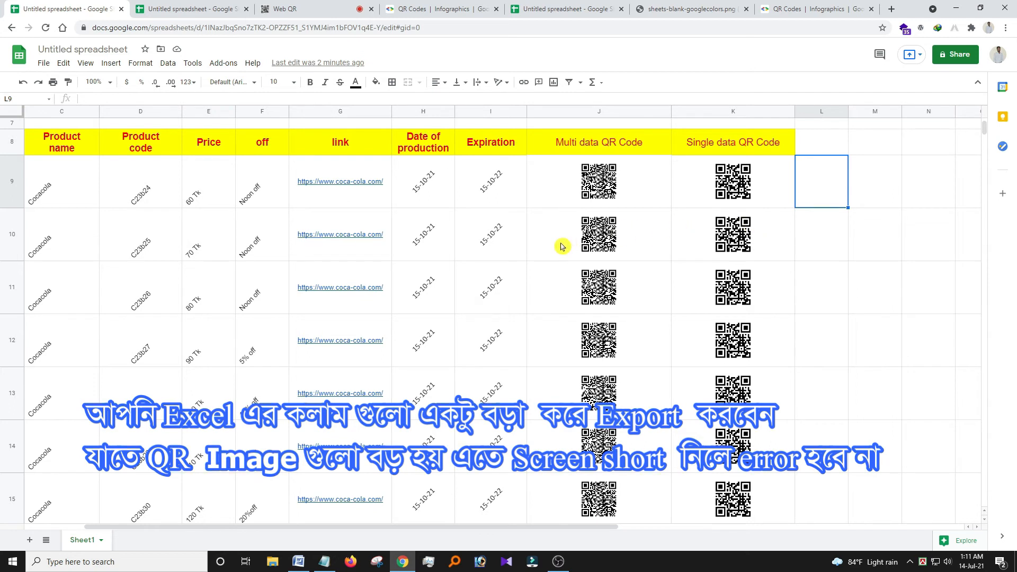
# Step: Start downloading the spreadsheet as a PDF document and review the formatting and header and footer options in the print settings
pyautogui.click(44, 63)
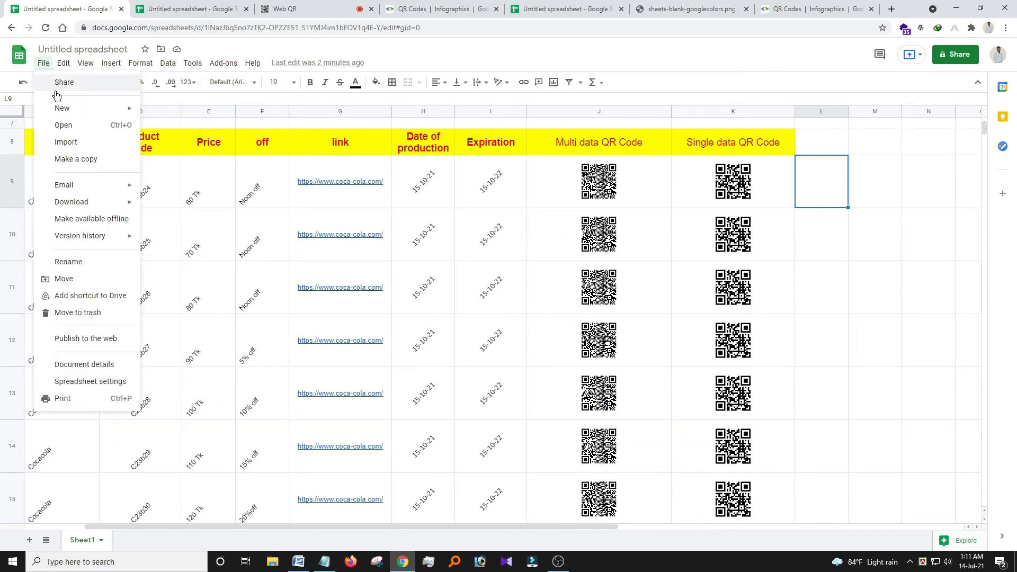
pyautogui.moveTo(67, 202)
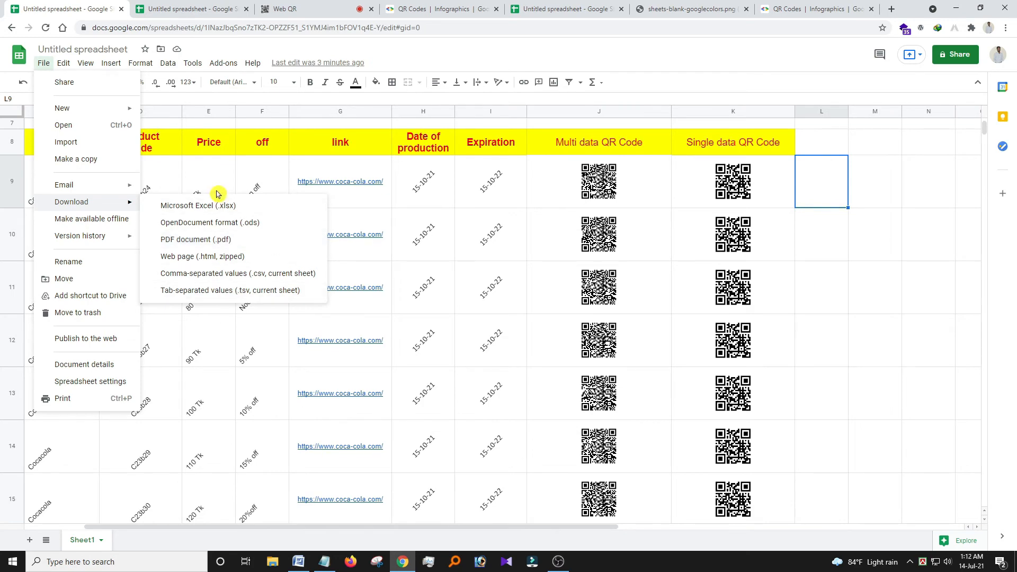
pyautogui.click(215, 240)
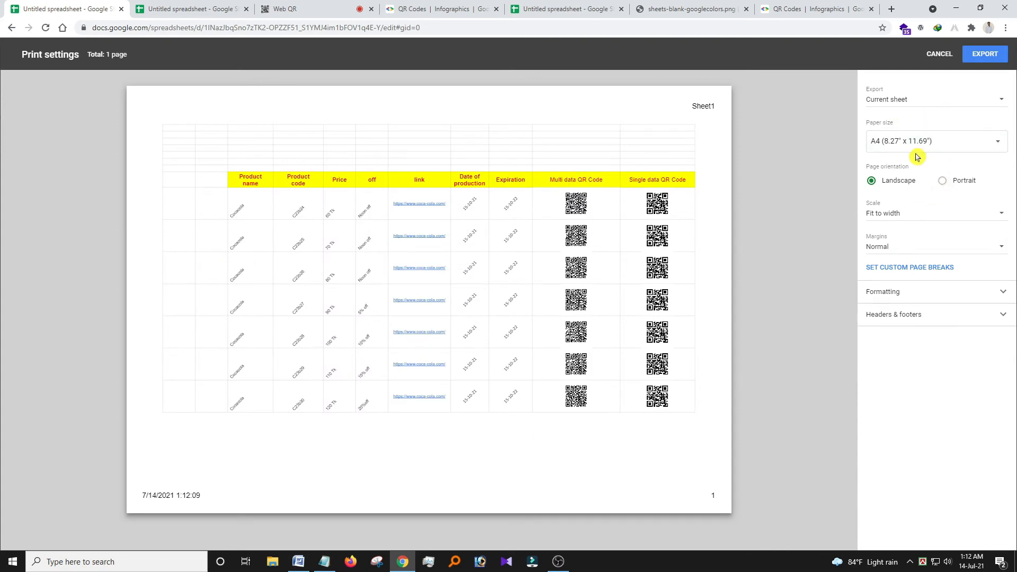
pyautogui.click(907, 295)
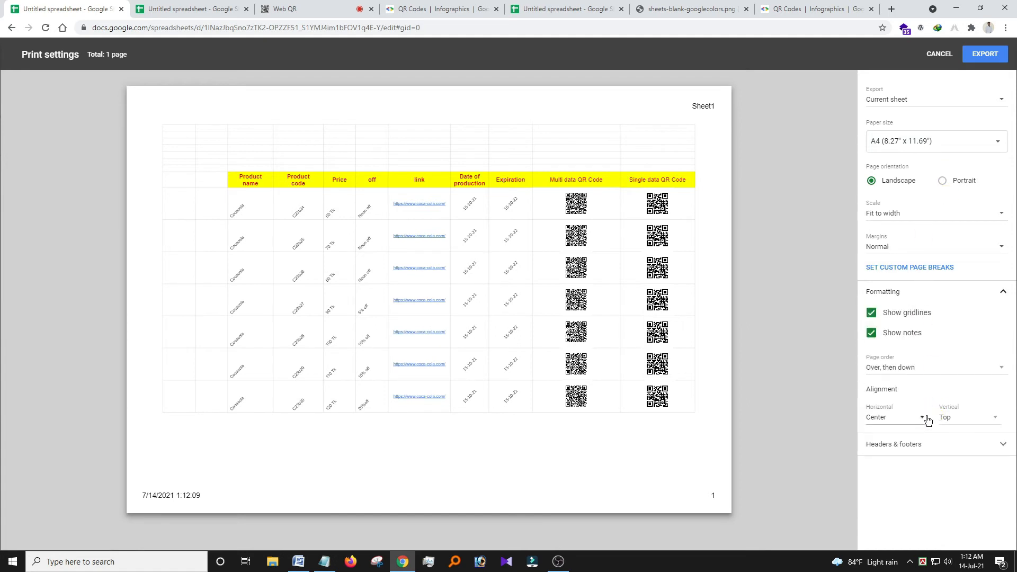
pyautogui.click(914, 444)
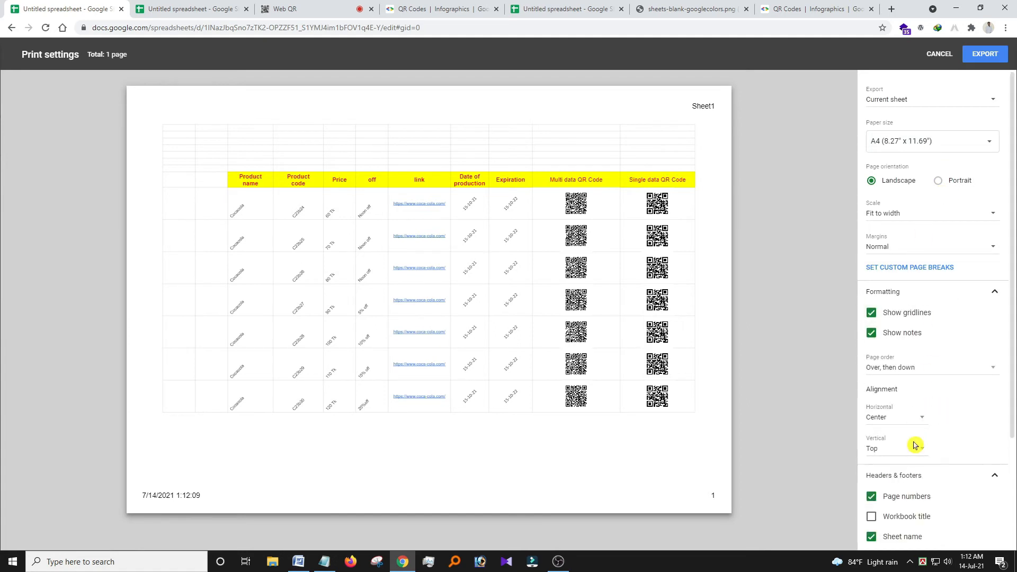
pyautogui.scroll(-3, 922, 419)
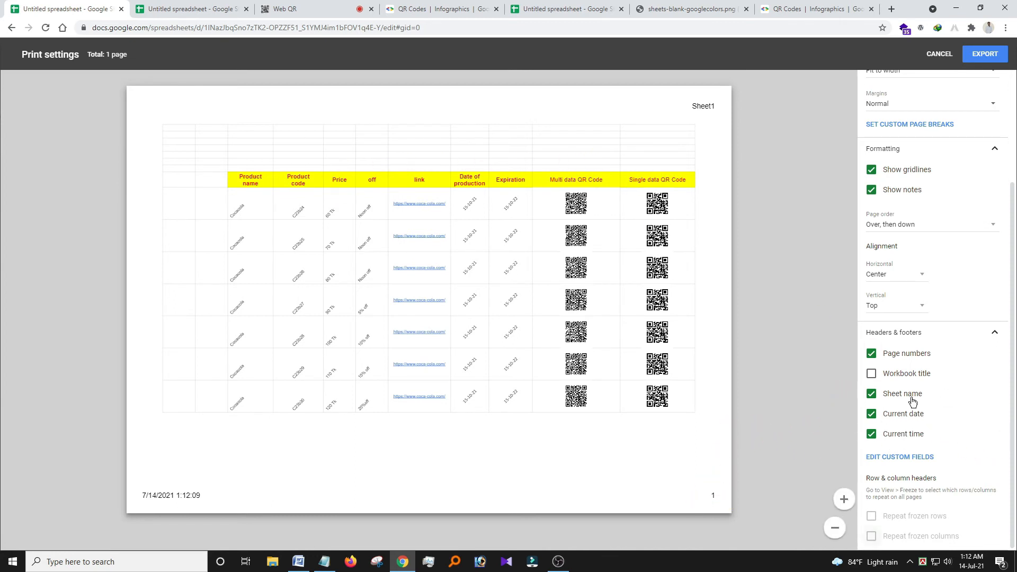
pyautogui.scroll(3, 922, 336)
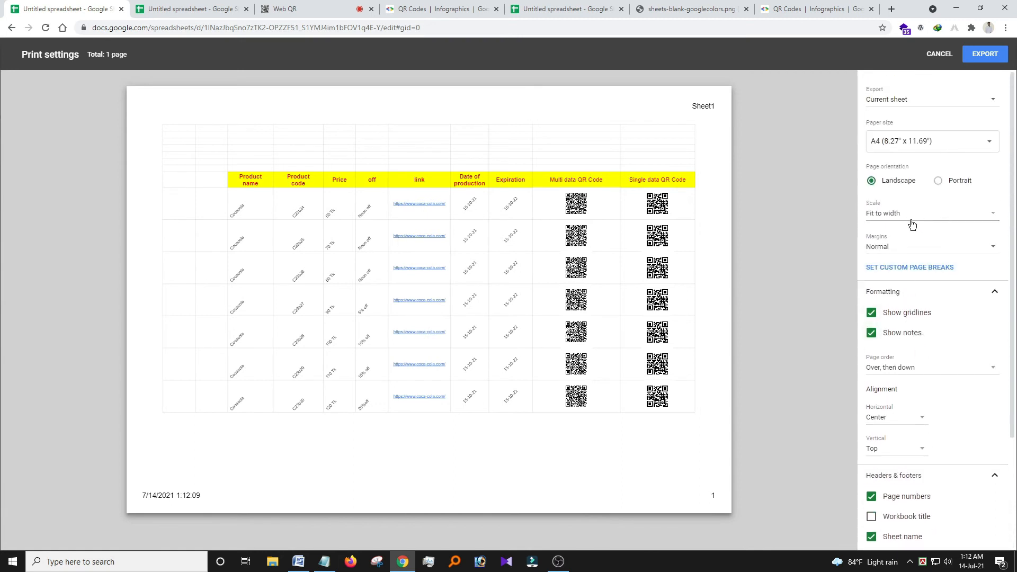
# Step: Export the current sheet as PDF, download the file to the Documents folder and open it enlarged on the QR code columns
pyautogui.click(991, 58)
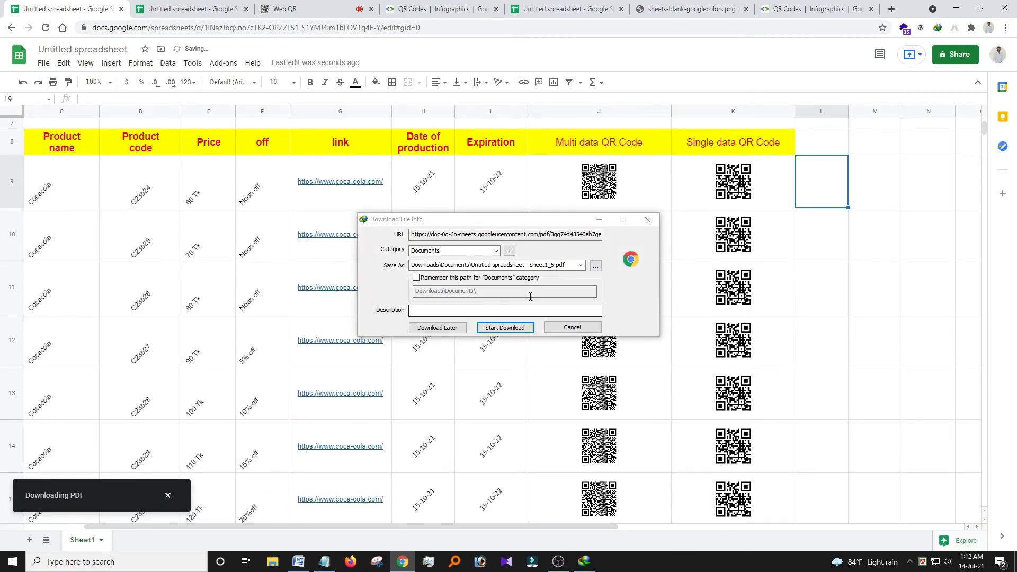
pyautogui.click(516, 329)
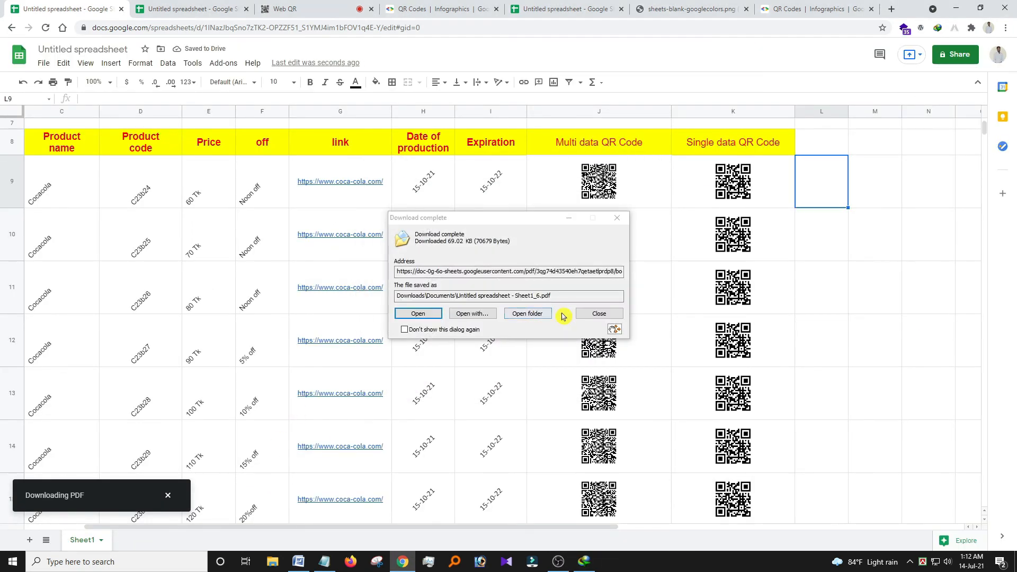
pyautogui.click(418, 314)
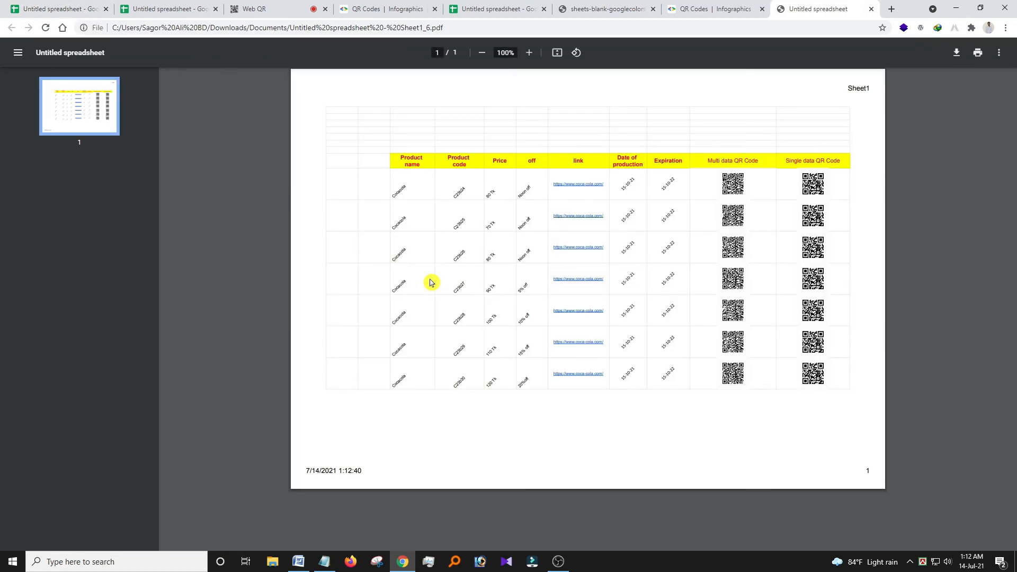
pyautogui.keyDown('ctrl'); pyautogui.scroll(5, 838, 209); pyautogui.keyUp('ctrl')
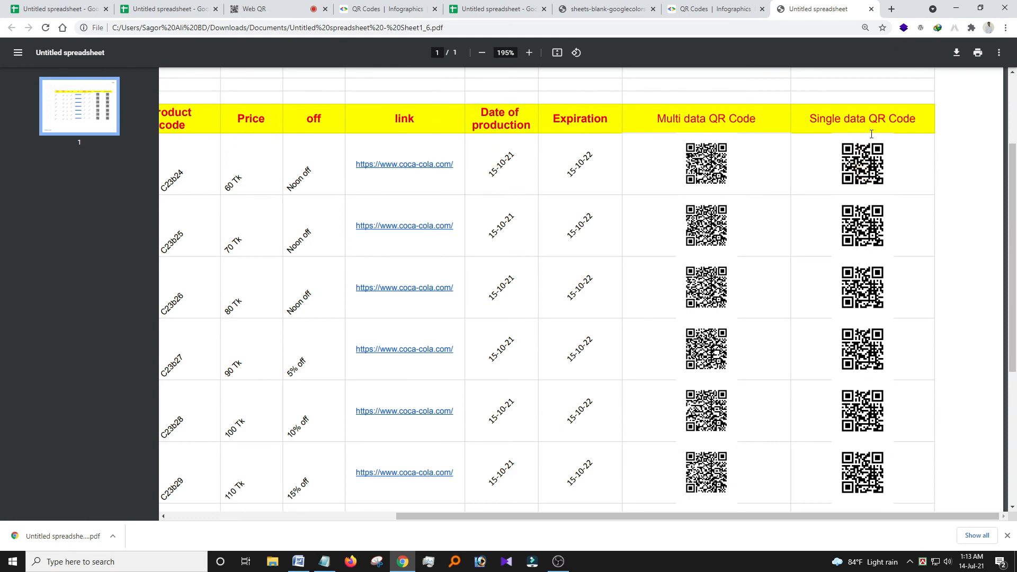
# Step: Capture the Single data QR code of product C23b24 from the PDF with Snipping Tool
pyautogui.click(376, 561)
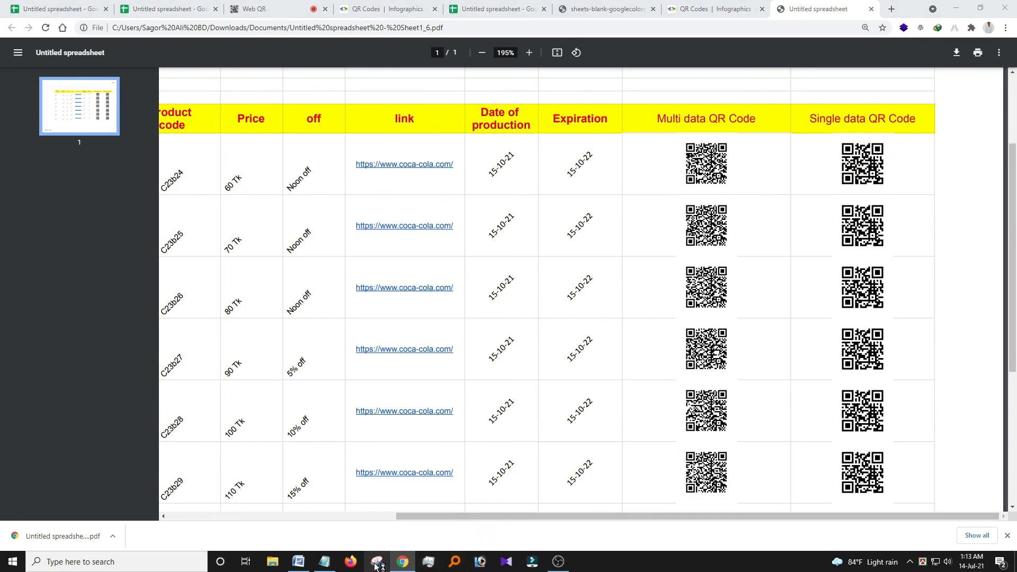
pyautogui.click(121, 165)
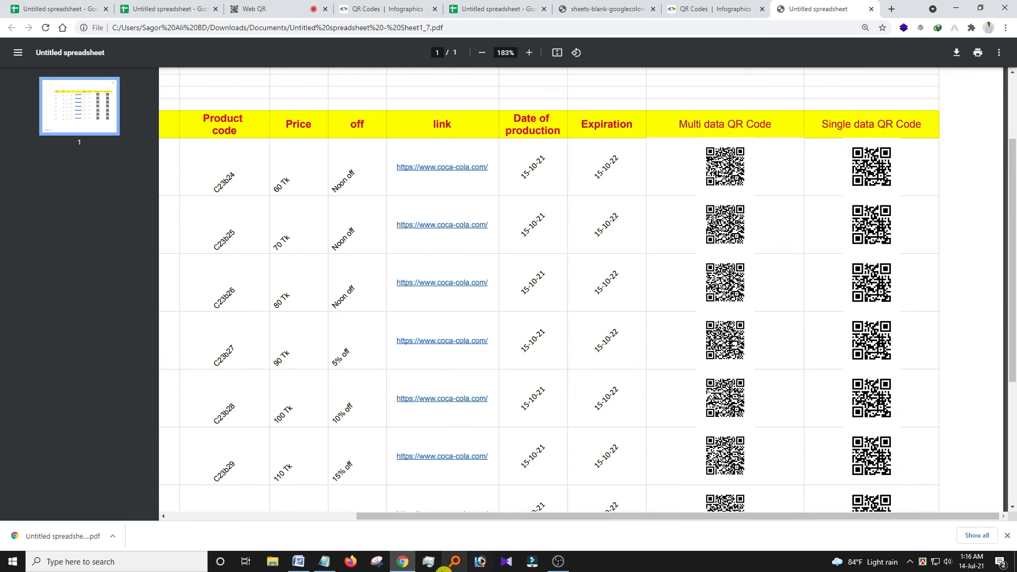
pyautogui.click(379, 562)
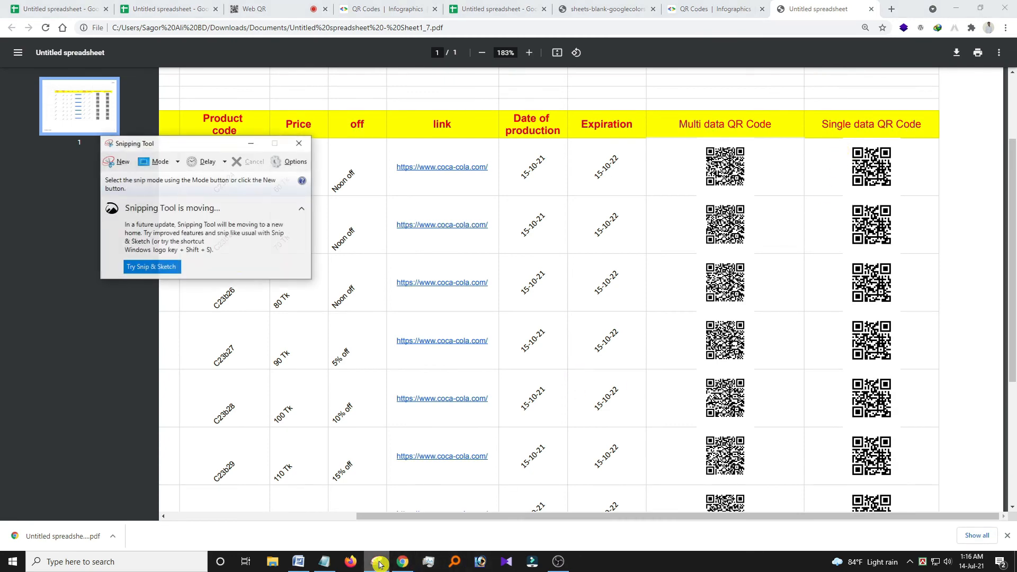
pyautogui.click(130, 164)
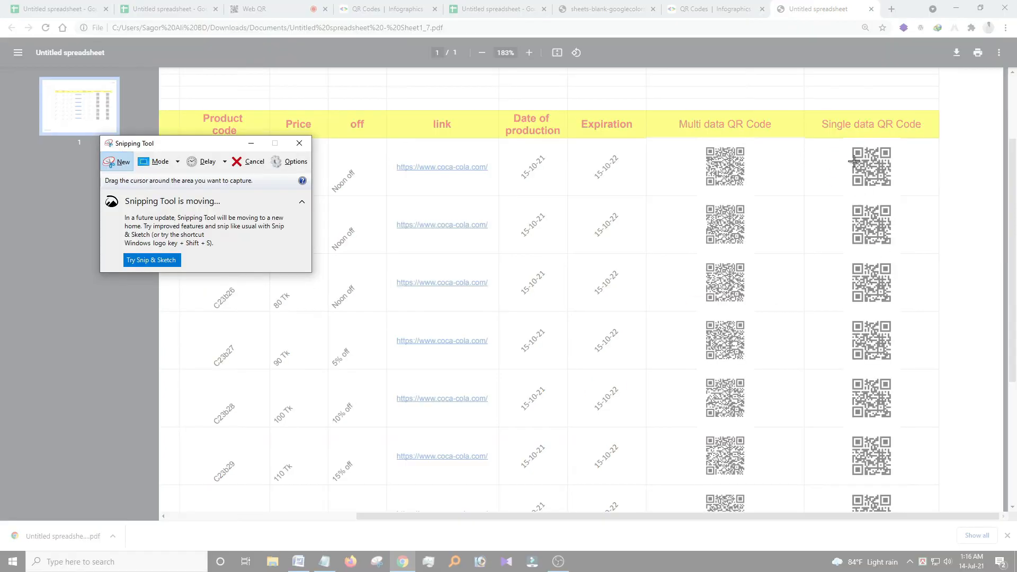
pyautogui.moveTo(838, 142); pyautogui.dragTo(899, 193)
# Step: Save the captured QR code in Downloads as a PNG file named "single data"
pyautogui.hotkey('ctrl', 's')
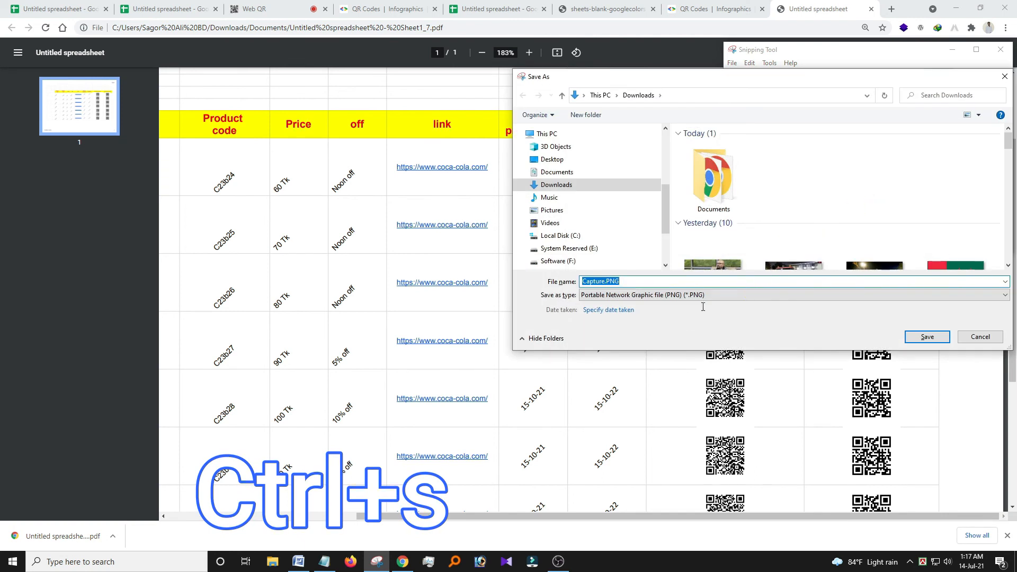
pyautogui.write('s')
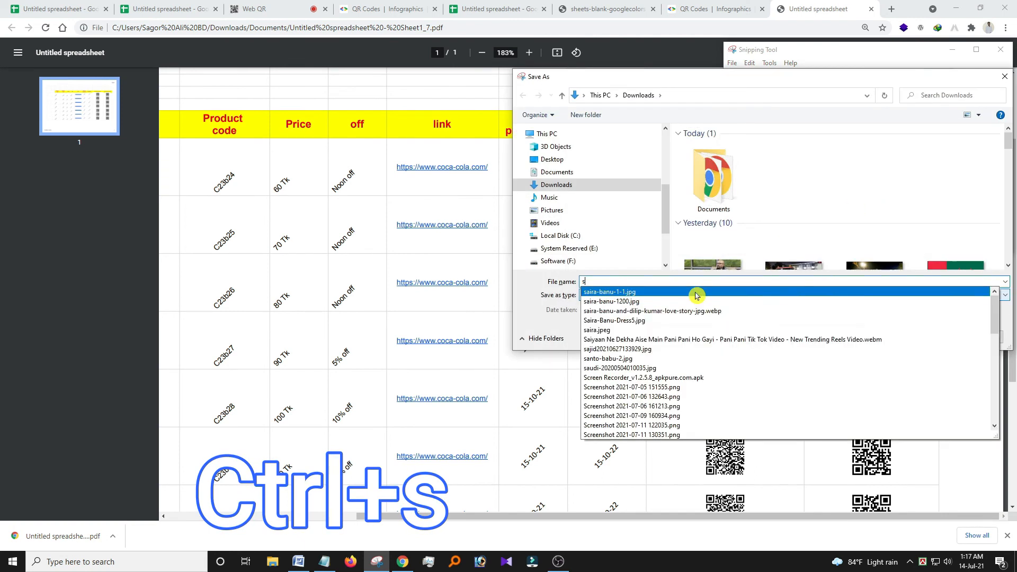
pyautogui.write('ingle data')
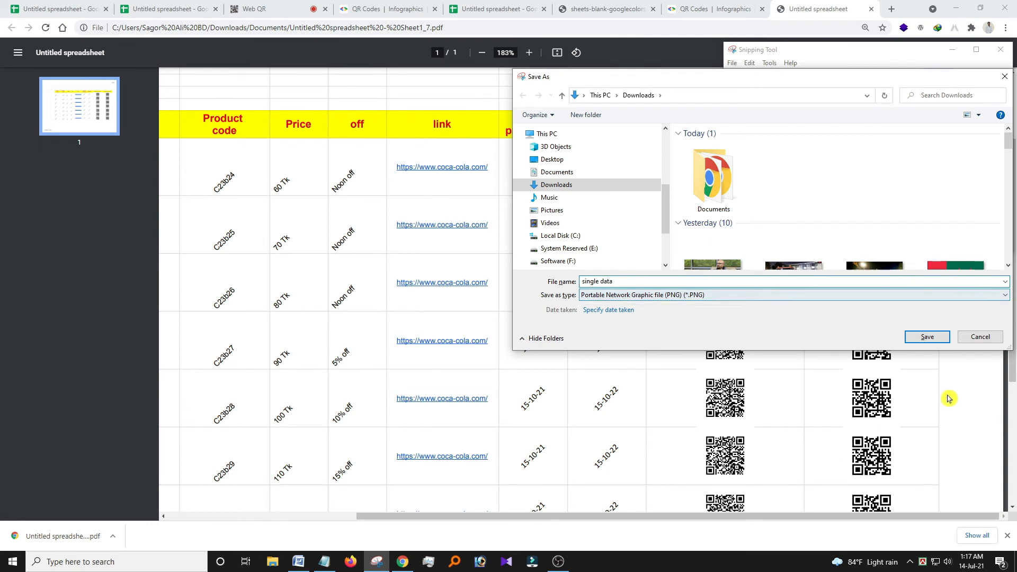
pyautogui.click(927, 337)
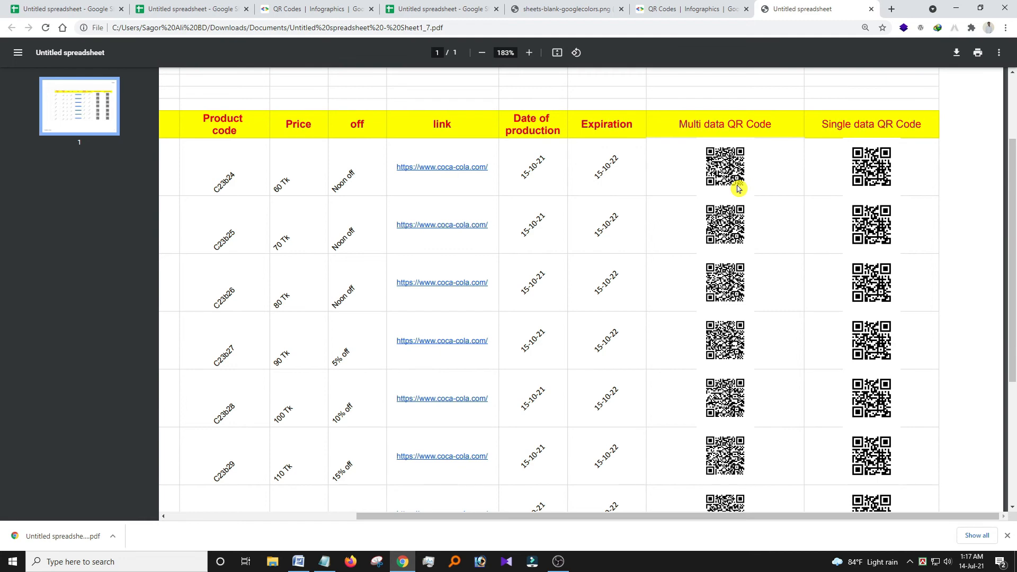
# Step: Take a rectangular screen snip of the Multi data QR code for product C23b24
pyautogui.press('super+shift+s')
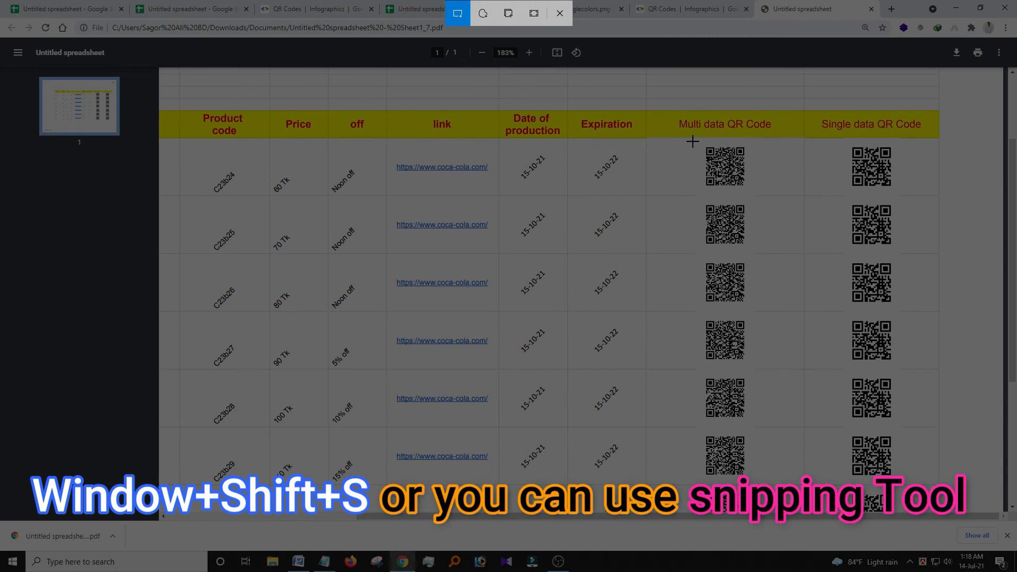
pyautogui.moveTo(690, 140)
pyautogui.mouseDown()
pyautogui.moveTo(745, 200)
pyautogui.moveTo(756, 192)
pyautogui.mouseUp()
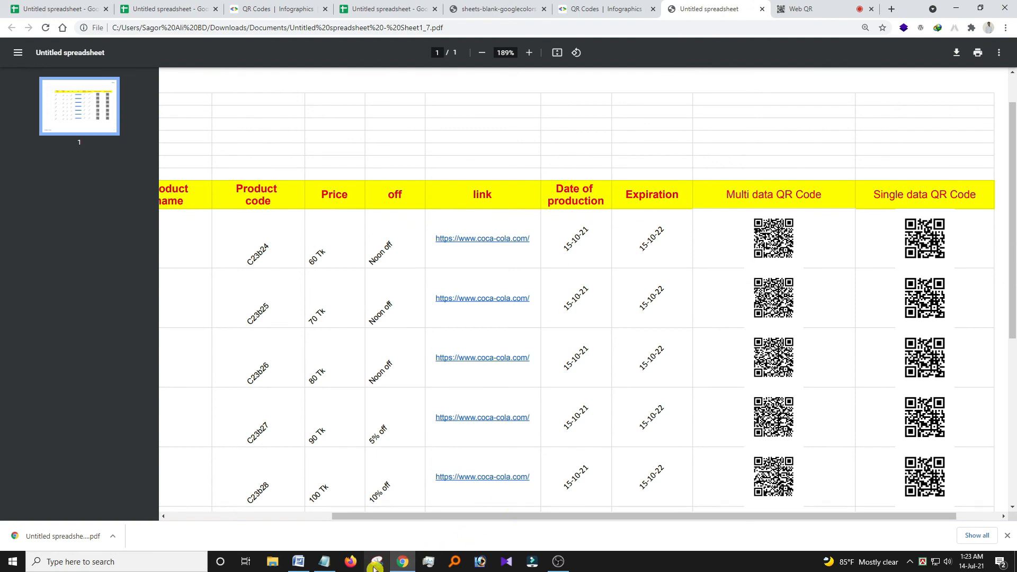
pyautogui.press('super')
pyautogui.write('sn')
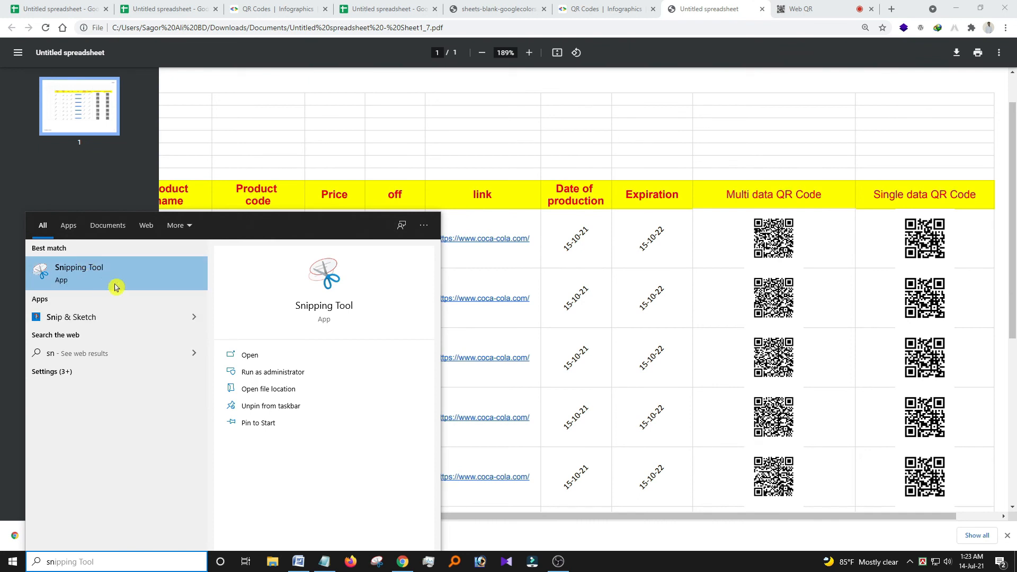
pyautogui.click(783, 229)
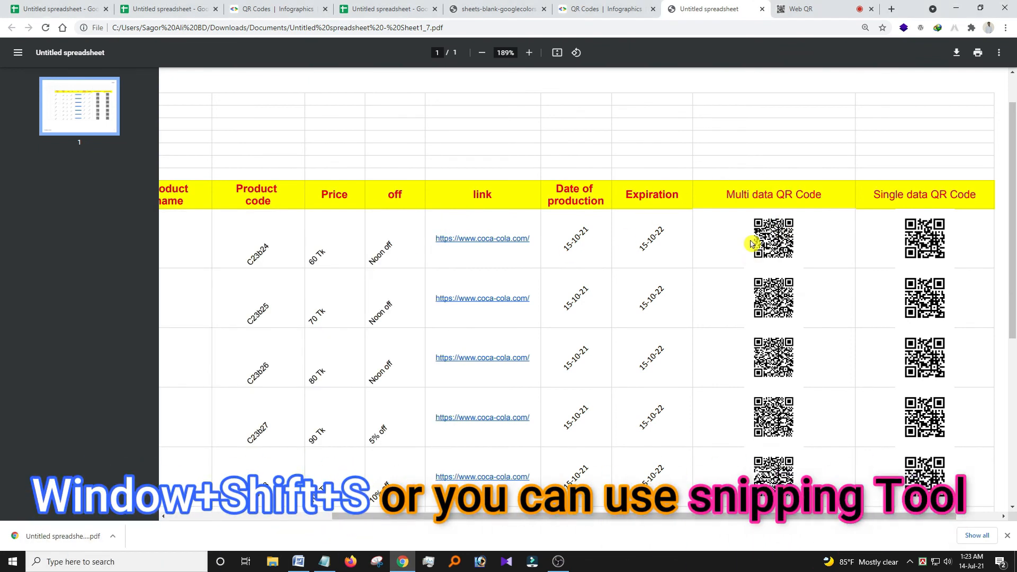
# Step: Snip the Multi data QR code of product C23b24, save the image from Snip & Sketch in Downloads, and close the editor
pyautogui.press('super+shift+s')
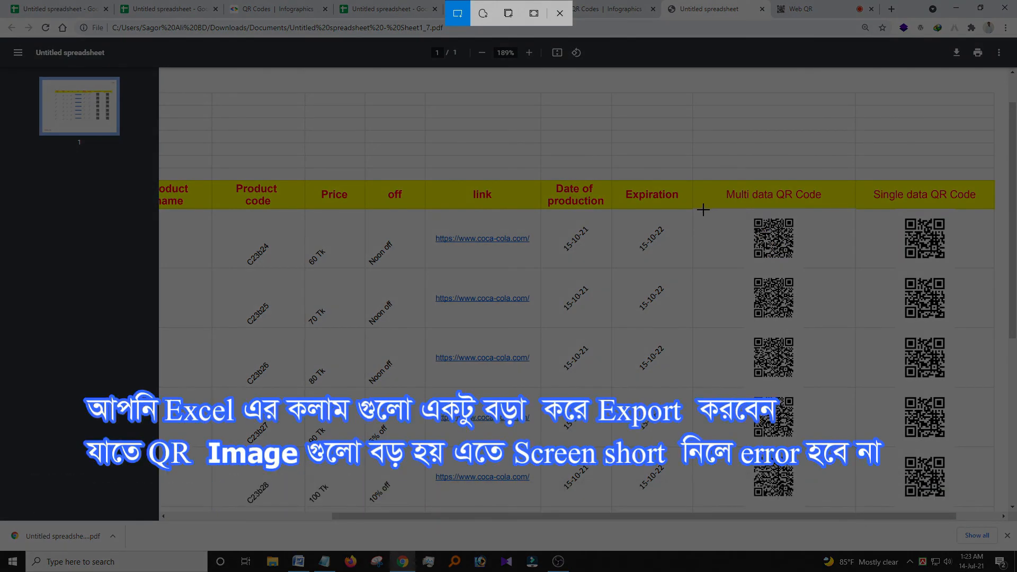
pyautogui.moveTo(703, 209)
pyautogui.mouseDown()
pyautogui.moveTo(808, 265)
pyautogui.moveTo(839, 268)
pyautogui.mouseUp()
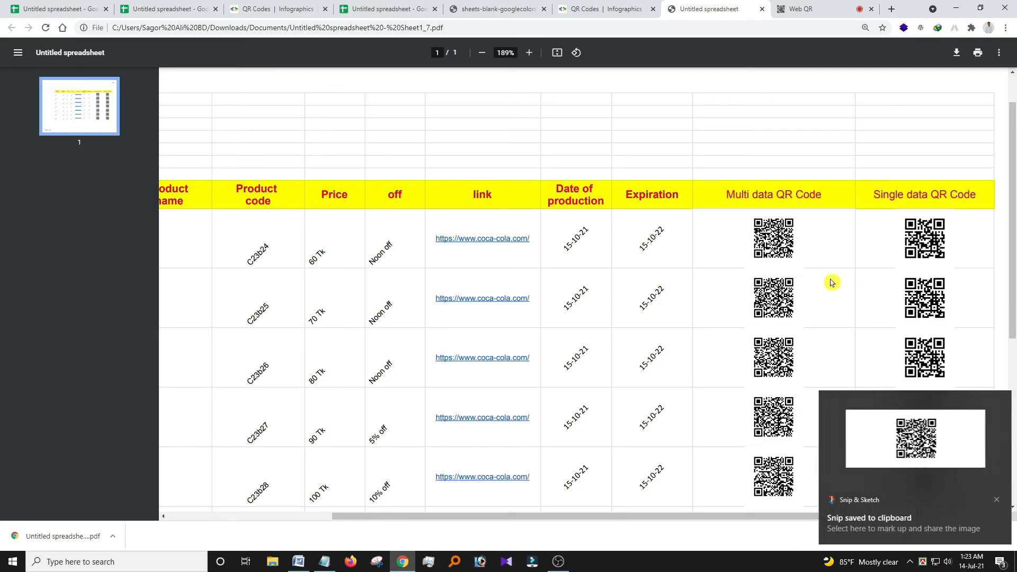
pyautogui.click(939, 465)
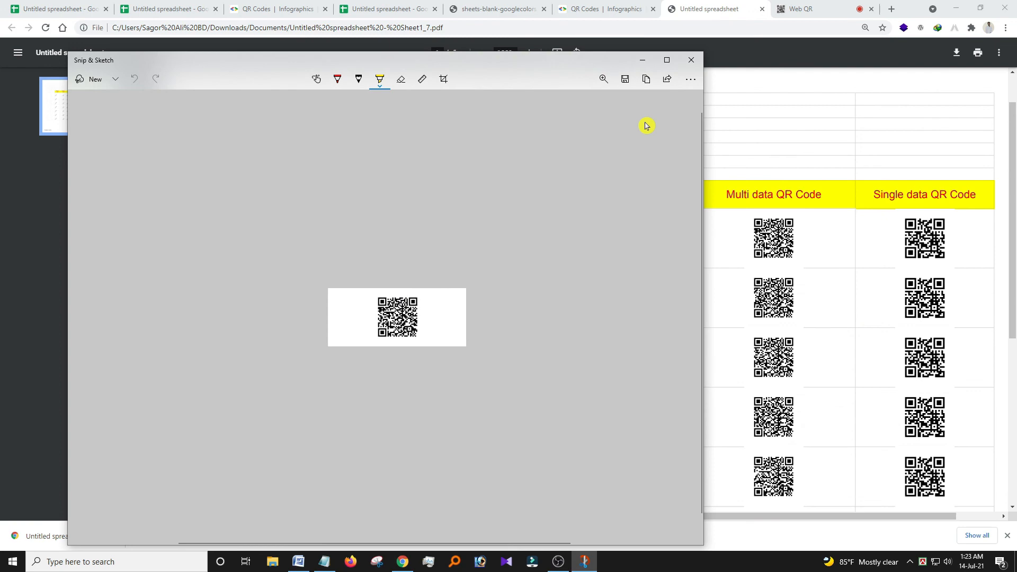
pyautogui.click(625, 79)
pyautogui.click(486, 320)
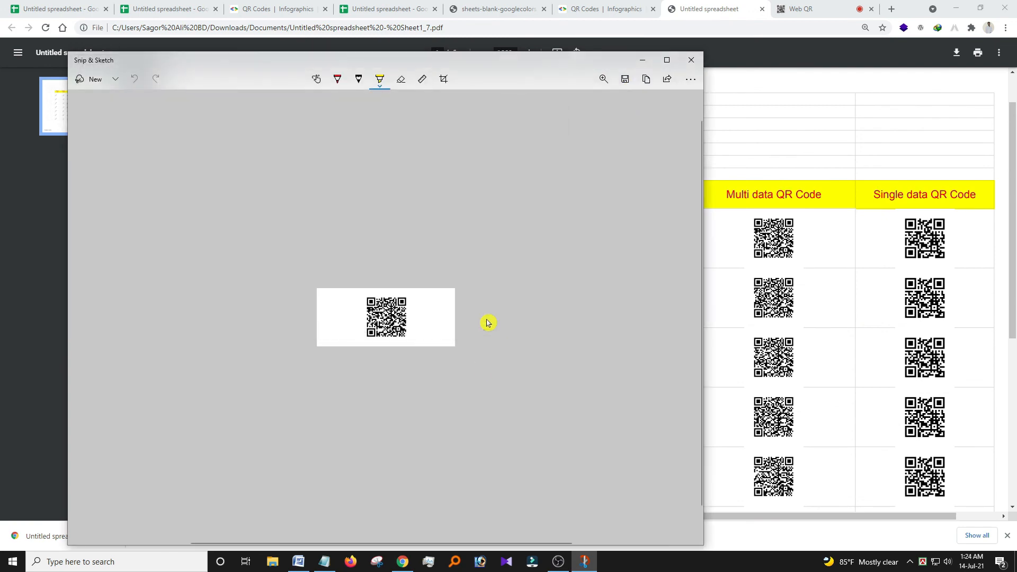
pyautogui.click(691, 60)
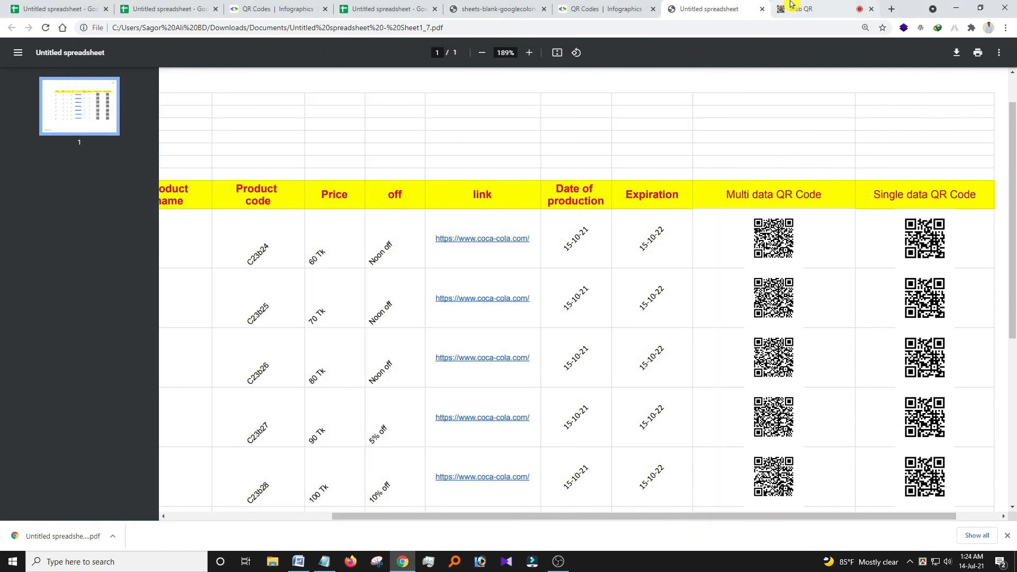
# Step: Switch to the Web QR scanner and decode Screenshot 2021-07-14 012328.png from Downloads
pyautogui.click(791, 4)
pyautogui.click(461, 224)
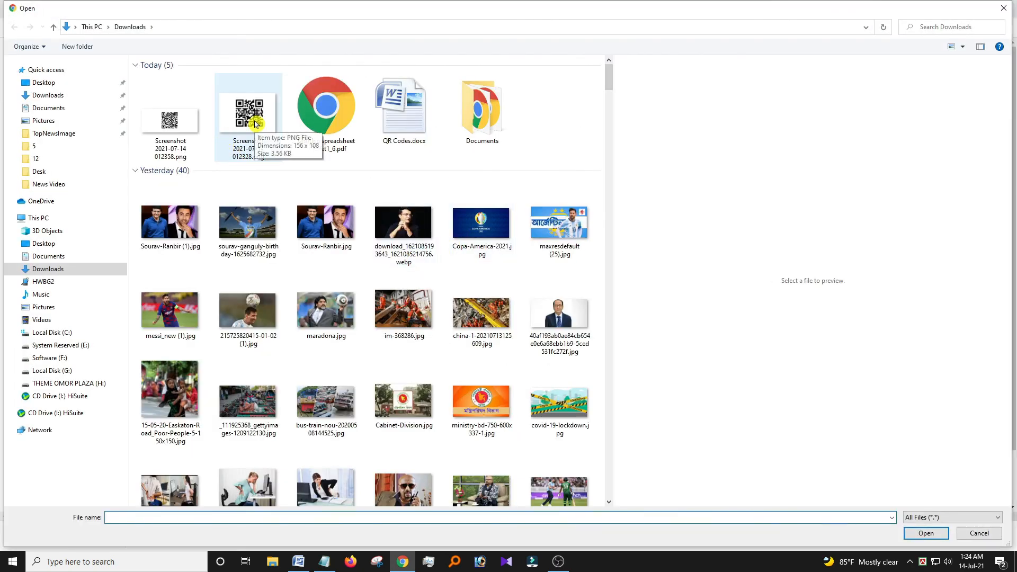
pyautogui.click(255, 123)
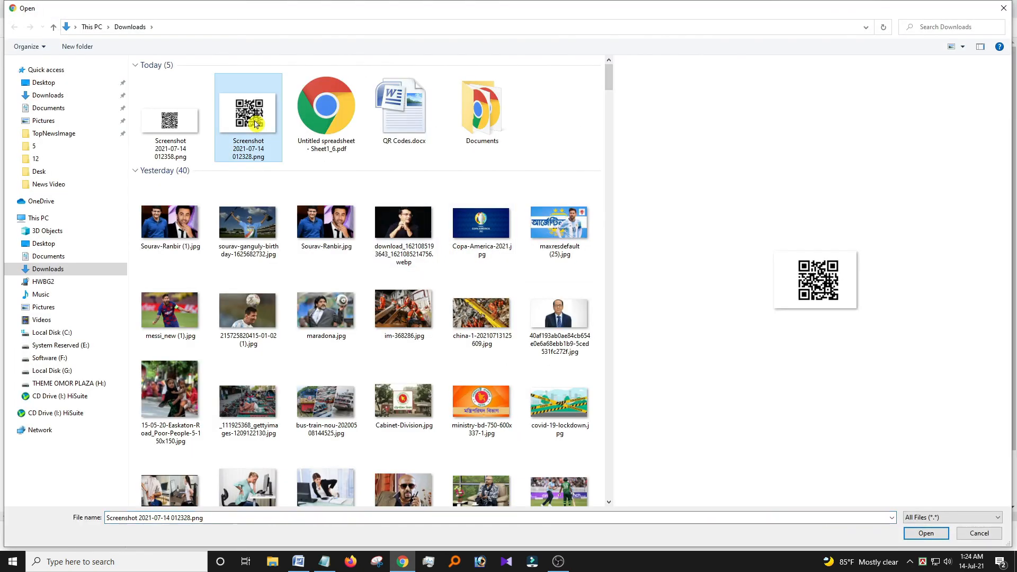
pyautogui.click(923, 534)
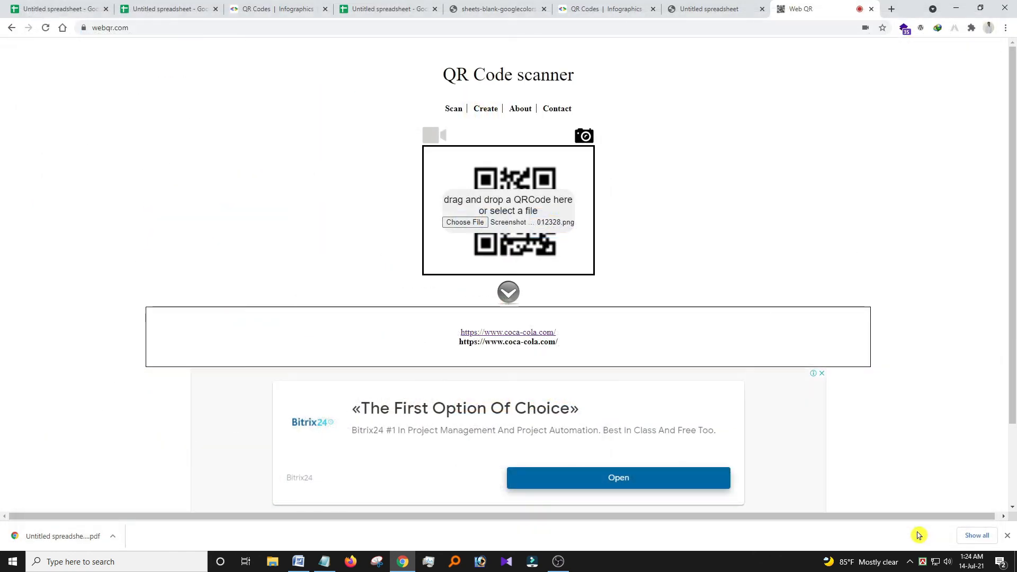
# Step: Decode Screenshot 2021-07-14 012358.png in the QR scanner and check the product name, link and dates in the decoded text
pyautogui.click(464, 222)
pyautogui.click(175, 126)
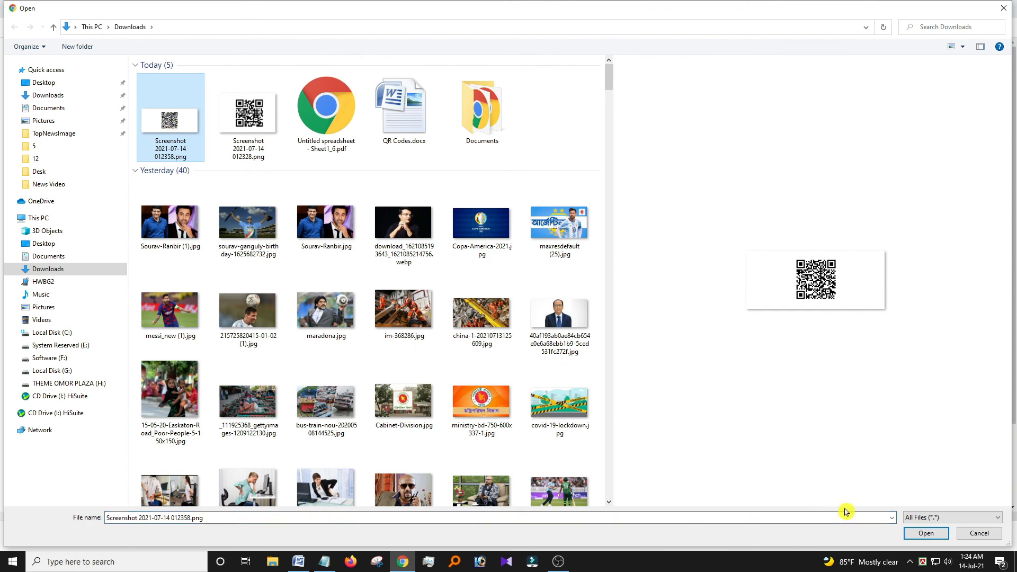
pyautogui.click(925, 534)
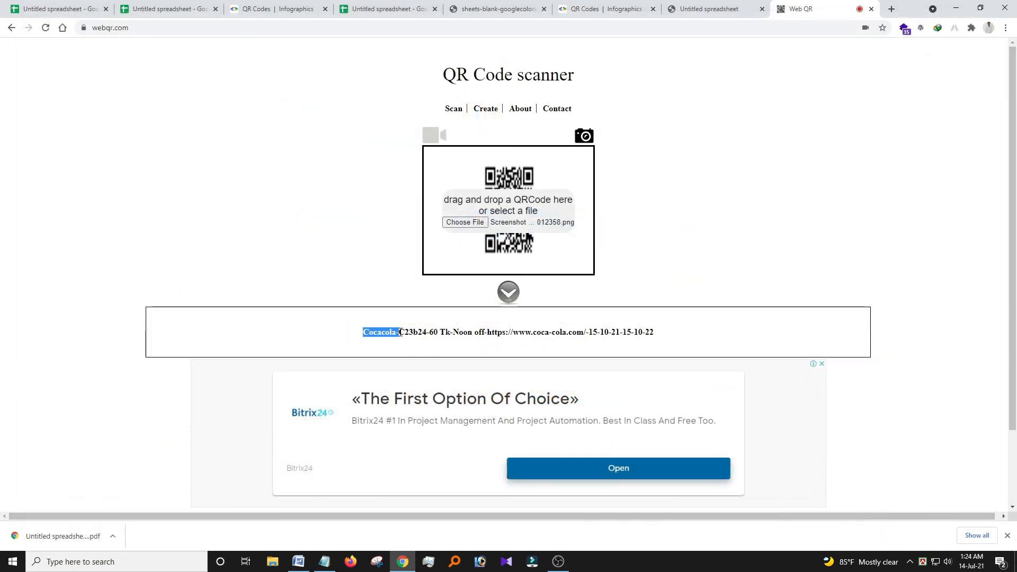
pyautogui.click(447, 333)
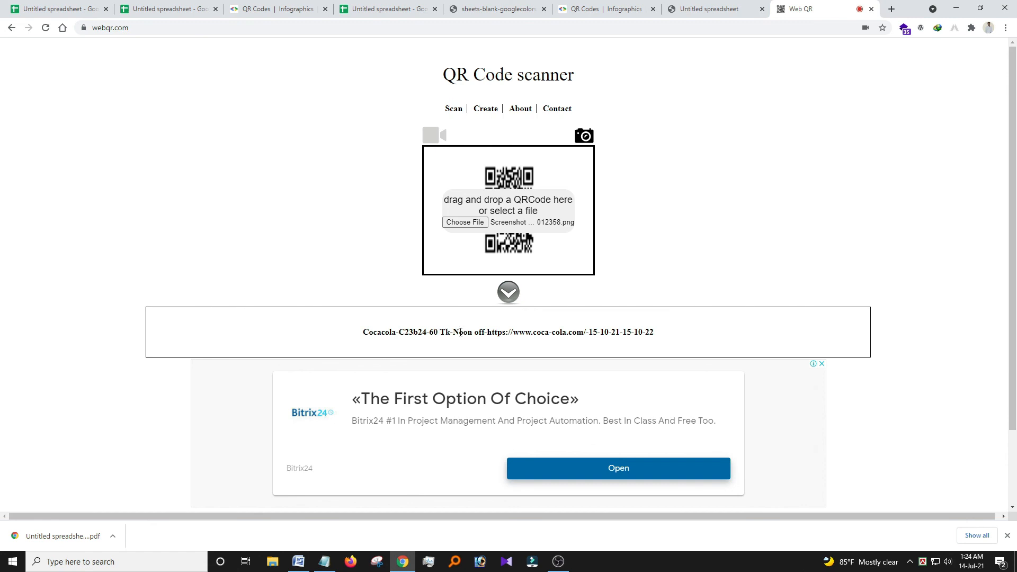
pyautogui.moveTo(492, 334); pyautogui.dragTo(579, 342)
pyautogui.click(605, 335)
pyautogui.moveTo(620, 332); pyautogui.dragTo(679, 334)
pyautogui.click(731, 223)
# Step: Return to the exported PDF and look over the multi-data and single-data QR codes of all product rows
pyautogui.click(957, 8)
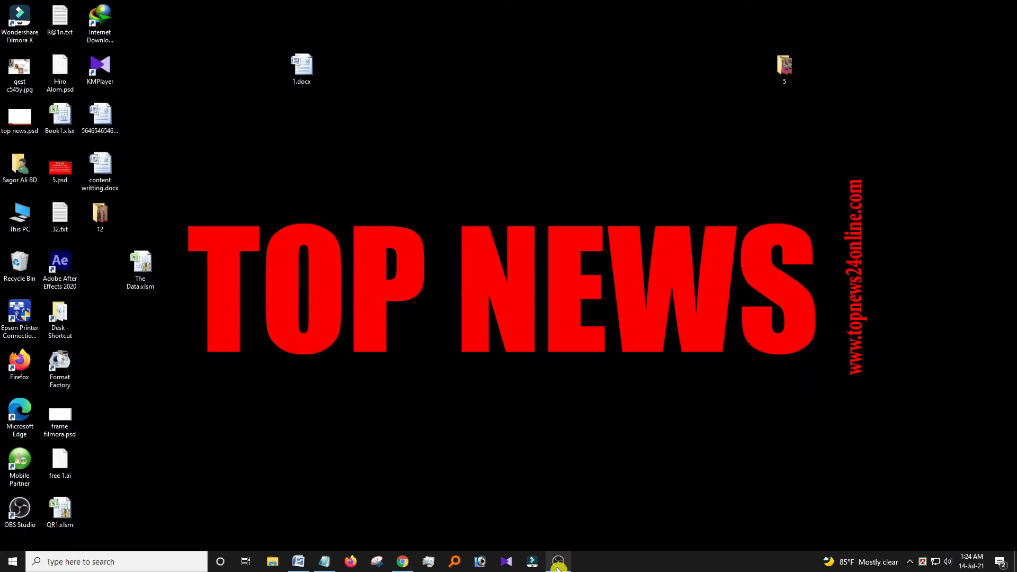
pyautogui.click(403, 562)
pyautogui.click(701, 5)
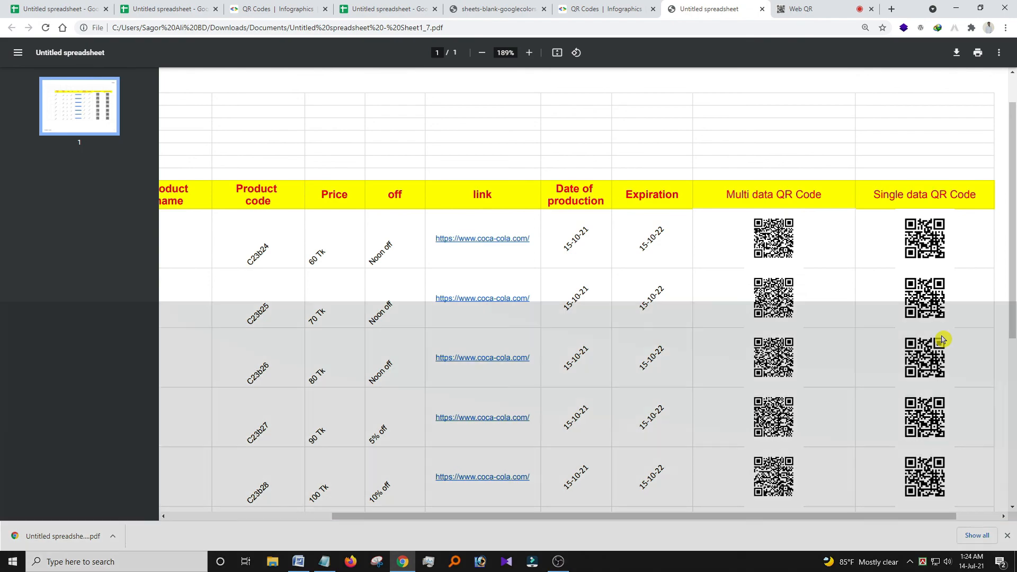
pyautogui.scroll(-4, 771, 281)
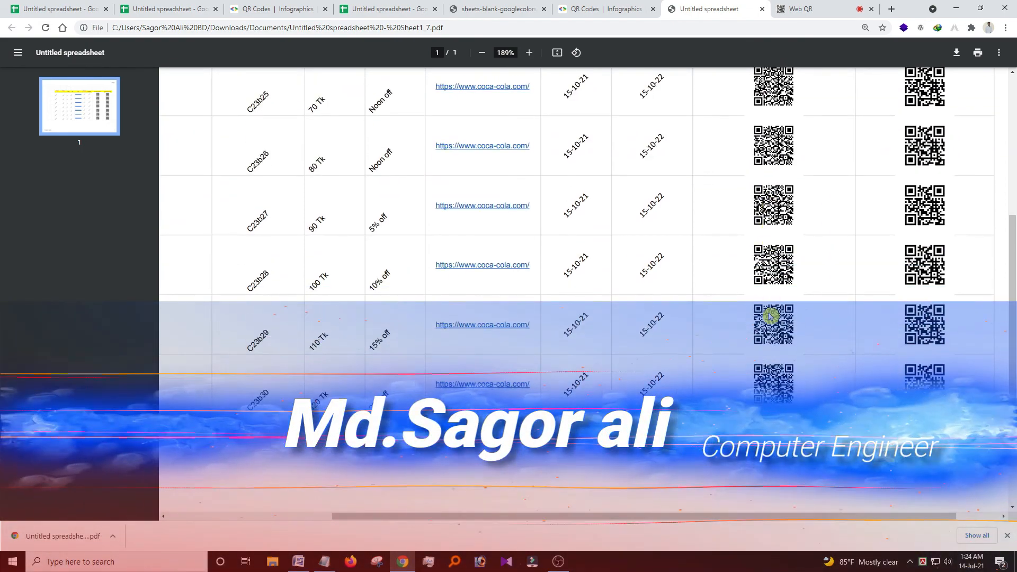
pyautogui.scroll(5, 772, 355)
pyautogui.scroll(-2, 769, 366)
pyautogui.scroll(-2, 771, 366)
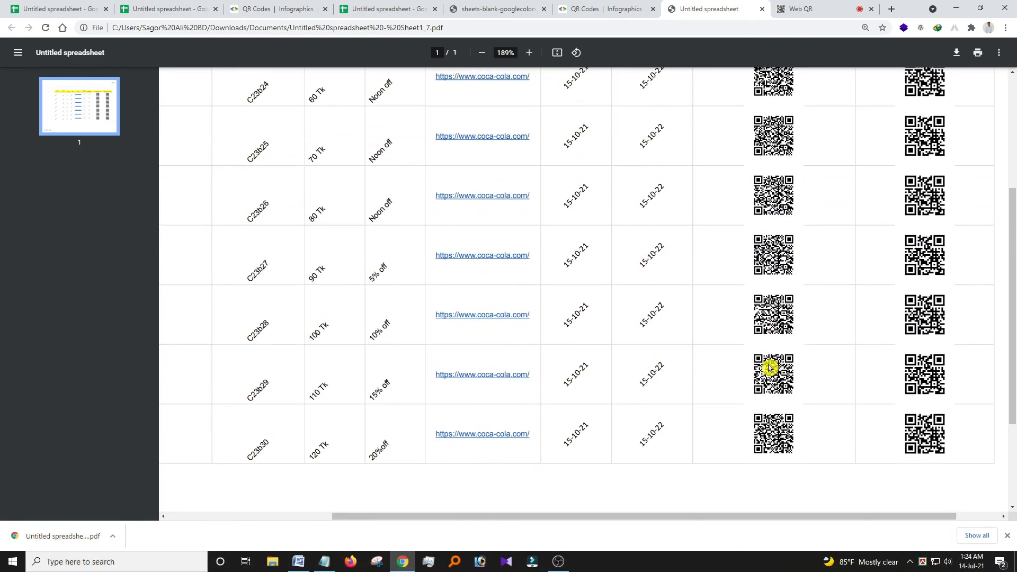
pyautogui.scroll(4, 772, 355)
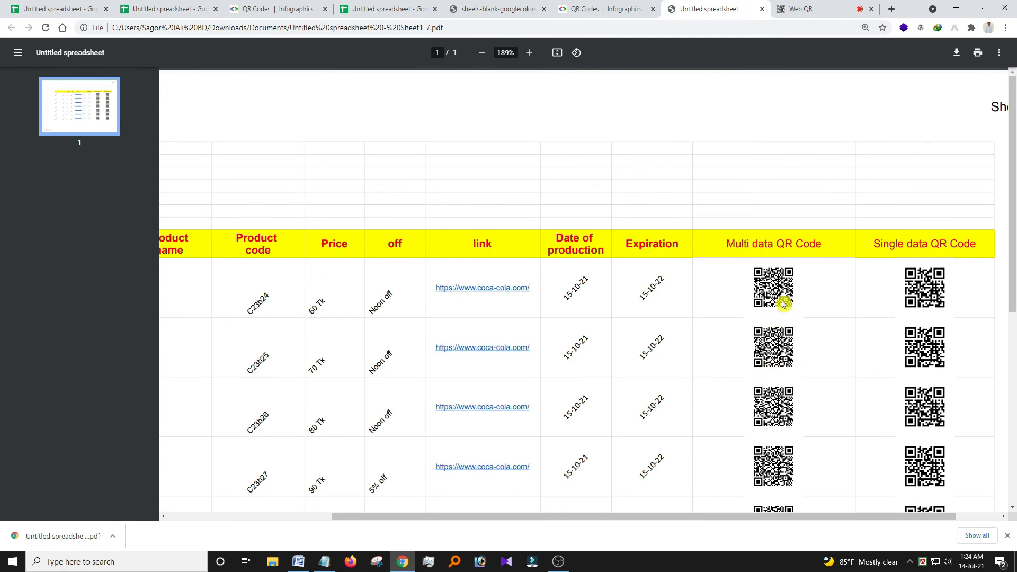